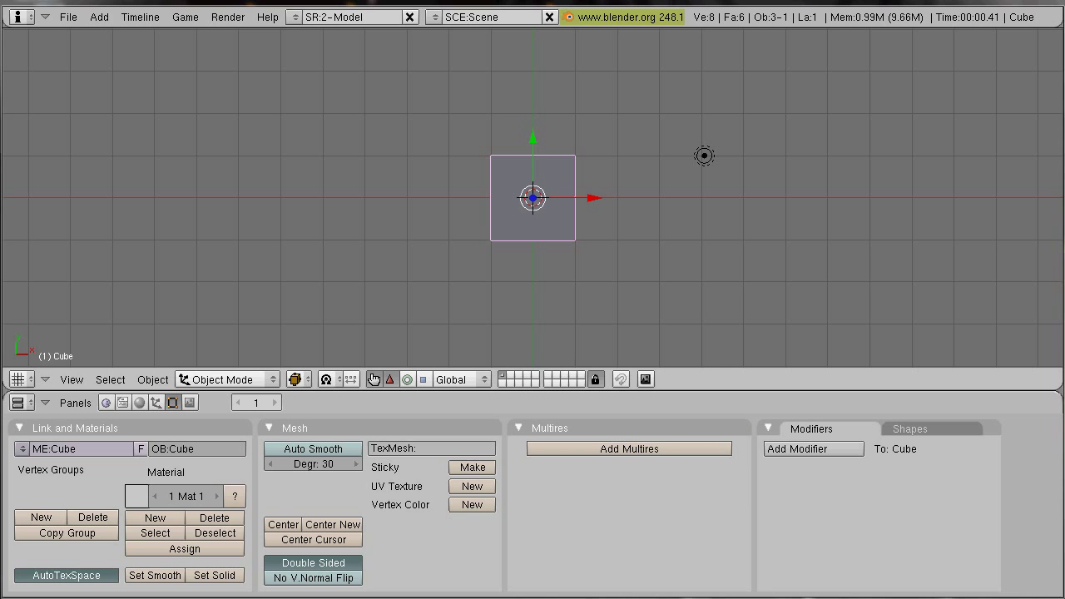
Step: Play the Blender Fire 2 reference video in Internet Explorer, then pause it
key("alt+Tab")
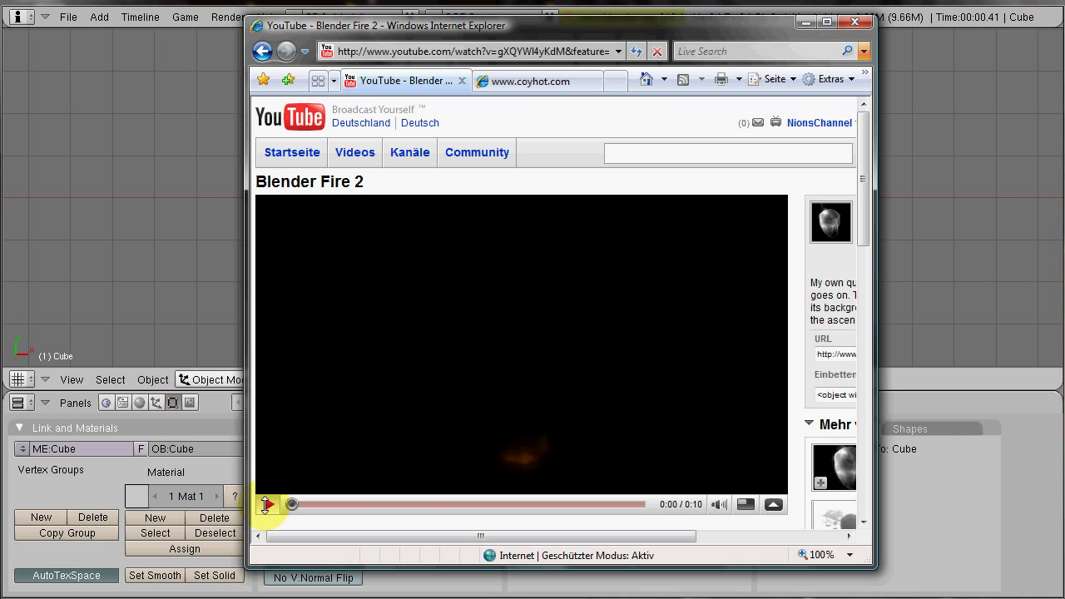
left_click(266, 505)
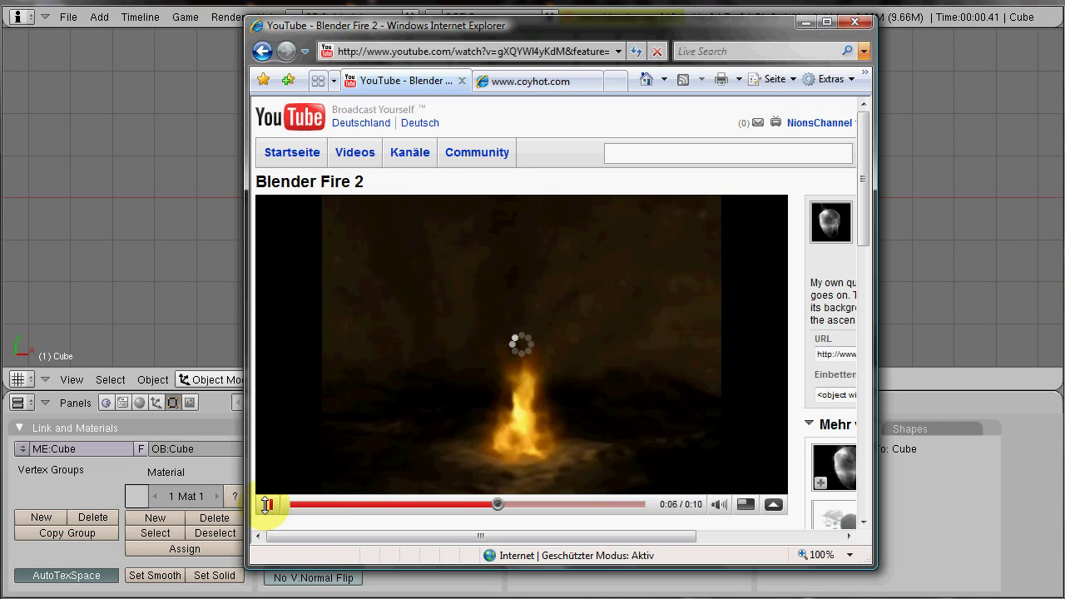
left_click(267, 504)
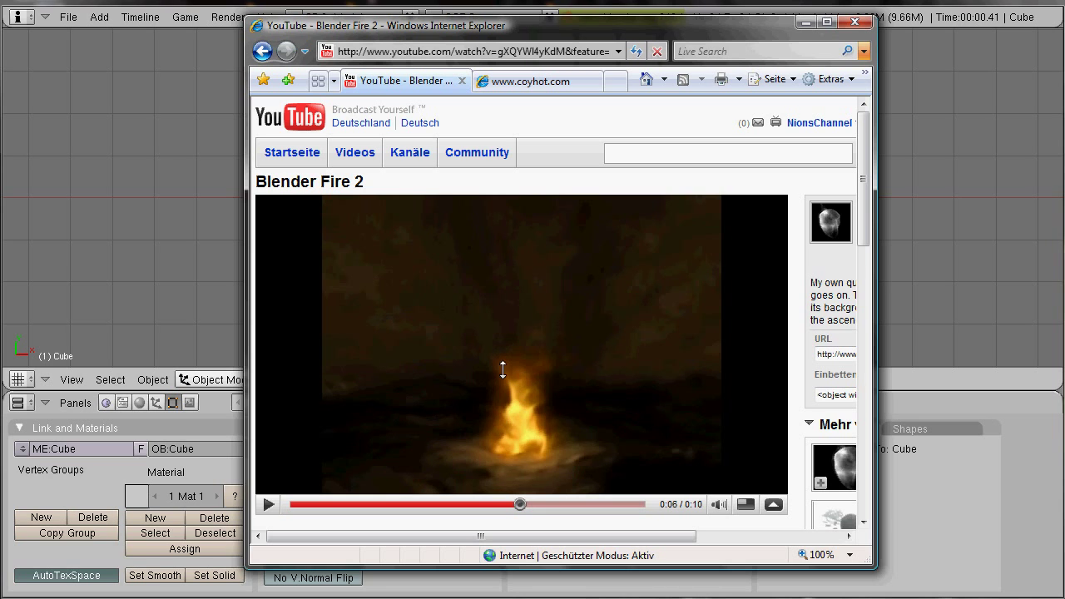
Step: Close the coyhot.com page and the browser to return to Blender
left_click(513, 82)
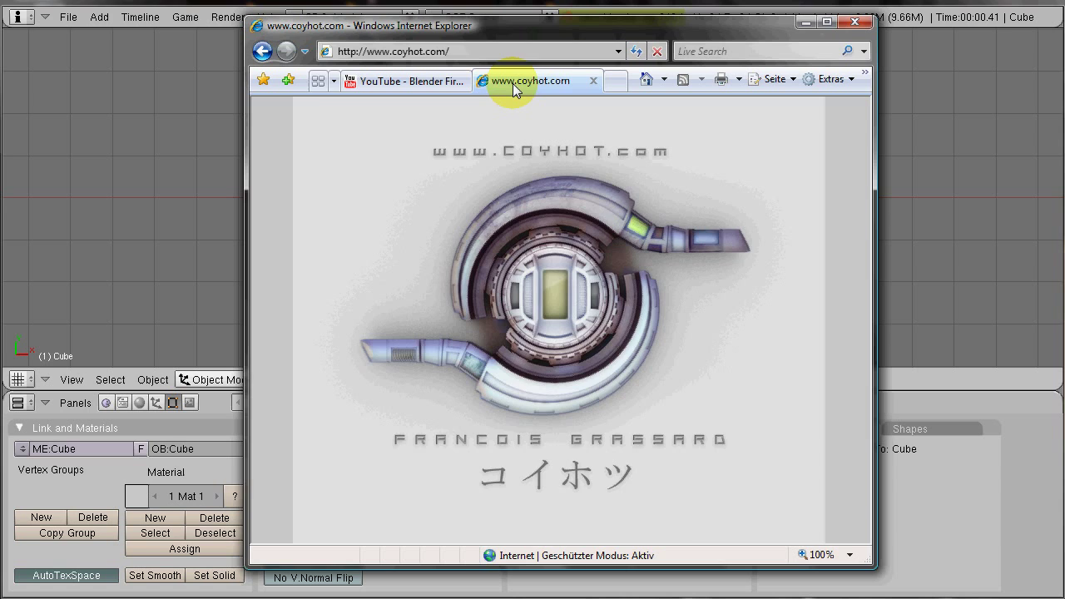
middle_click(512, 83)
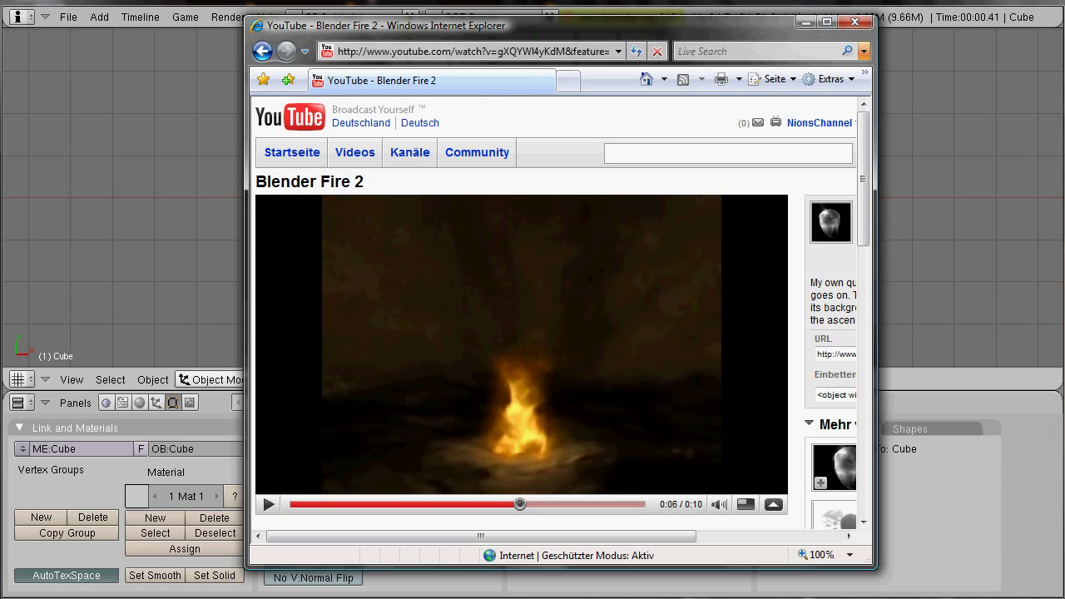
key("alt+F4")
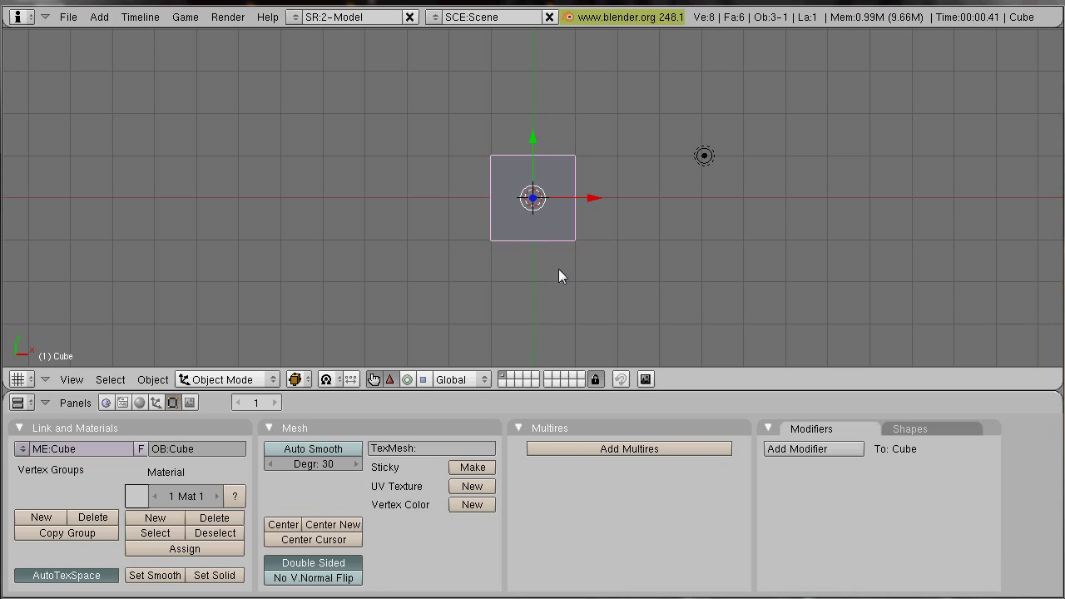
Step: Erase the default cube with X so only the camera remains
middle_click_drag(558, 271, 672, 108)
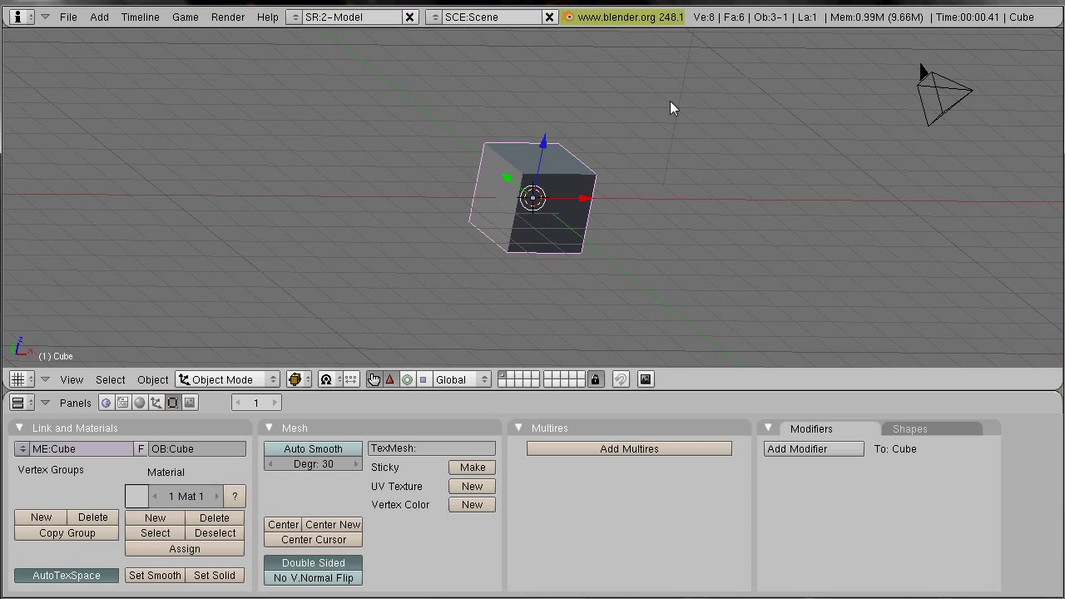
key("x")
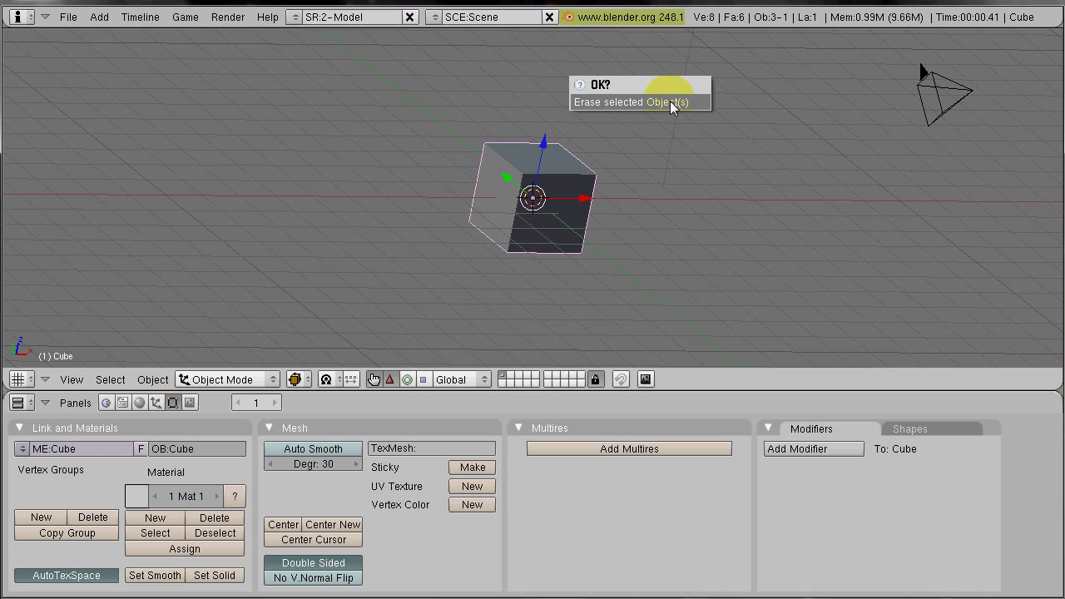
left_click(670, 101)
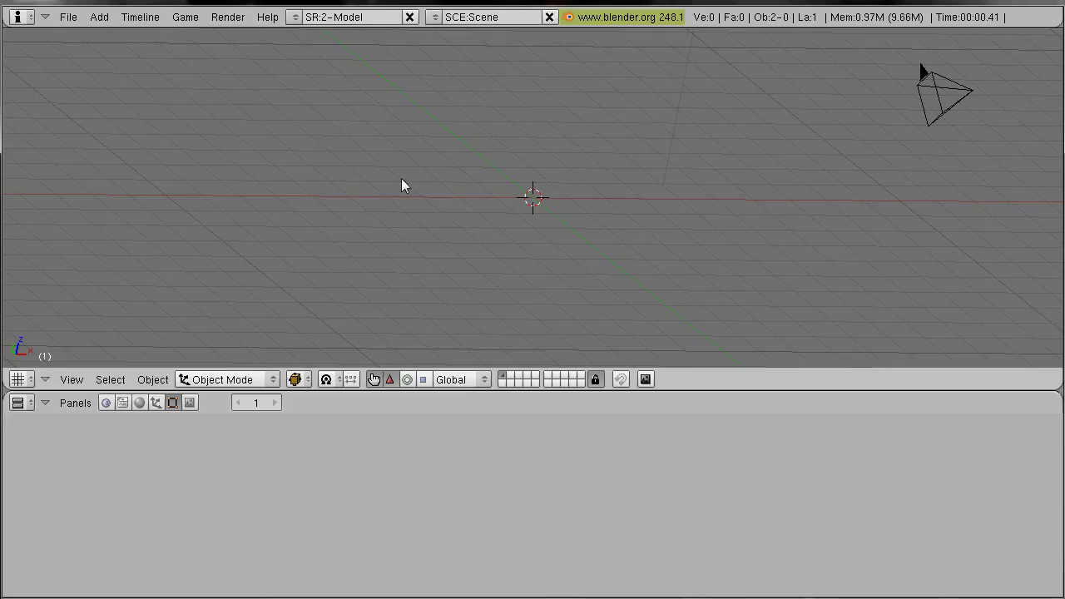
Step: Add a filled circle mesh with 32 vertices and radius 1.00 at the origin
key("space")
mouse_move(502, 175)
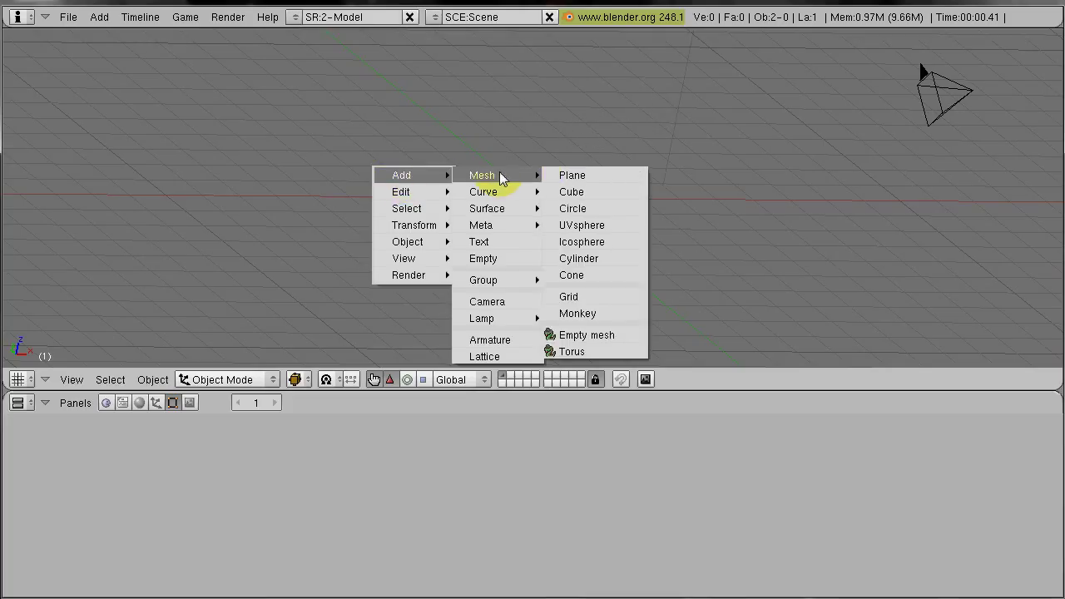
left_click(603, 207)
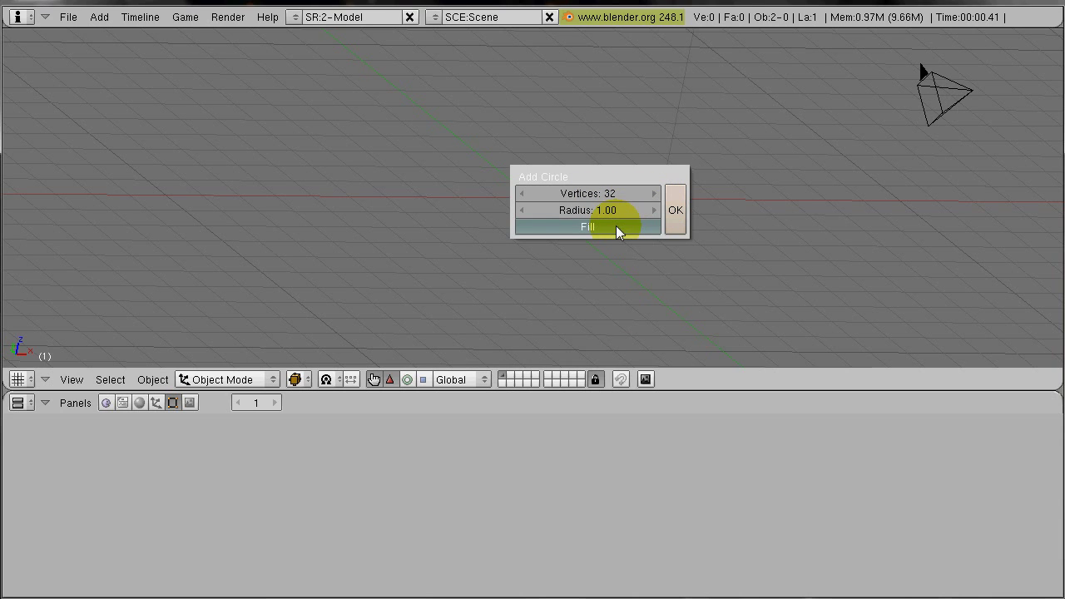
left_click(673, 215)
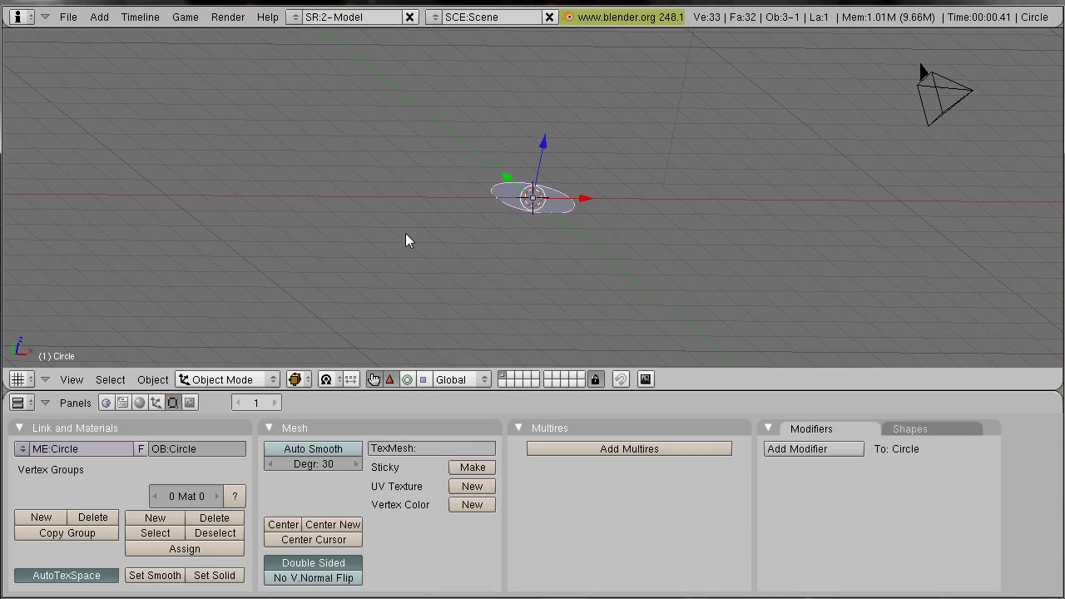
middle_click_drag(247, 152, 313, 226)
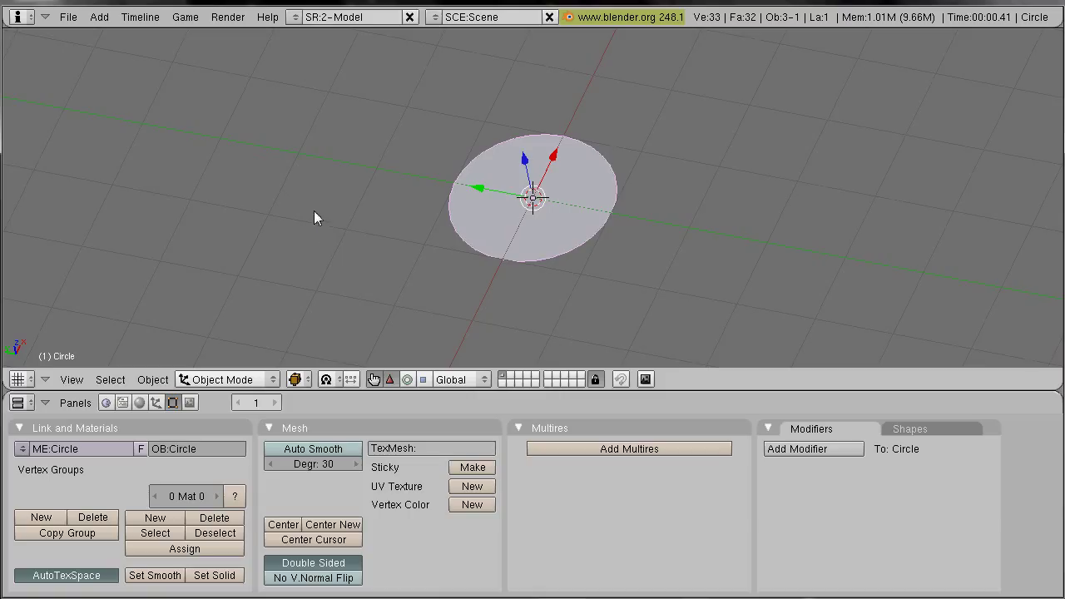
Step: Pull the circle's centre vertex down along Z into a shallow funnel, then exit Edit Mode
key("Tab")
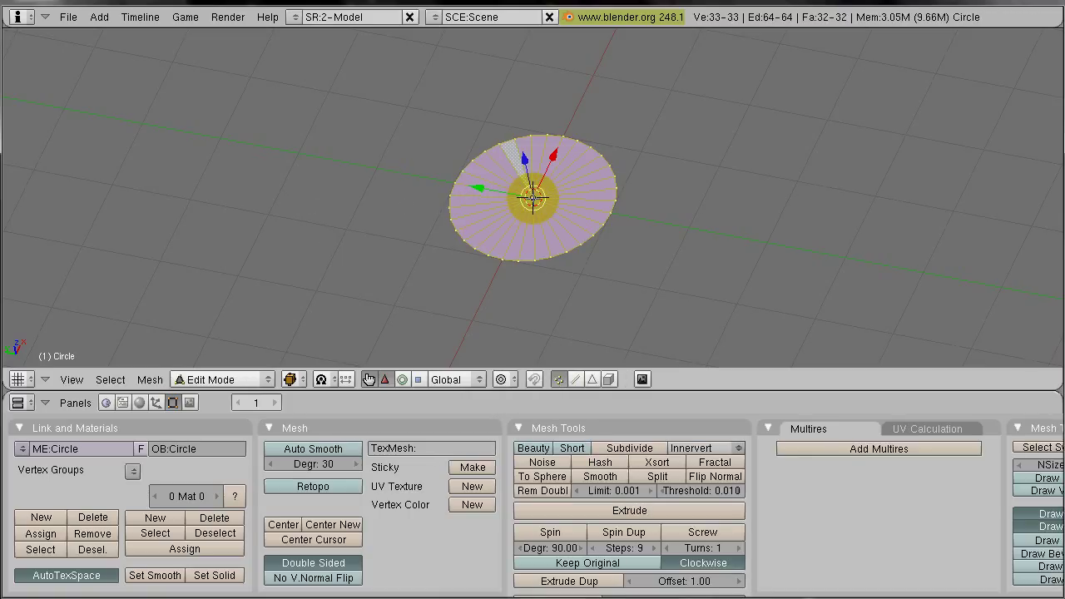
right_click(533, 198)
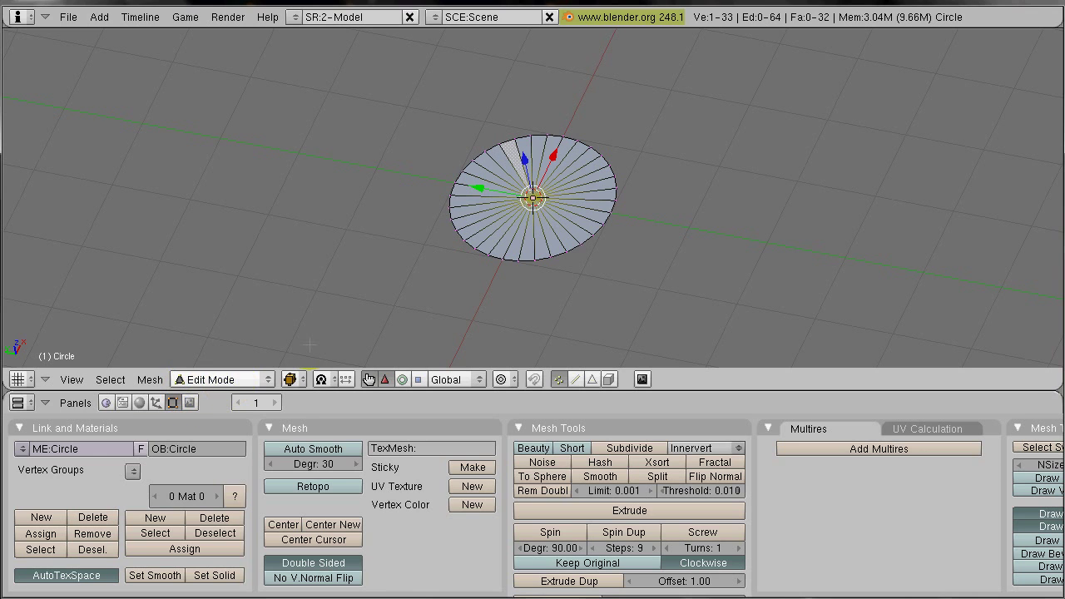
middle_click_drag(543, 172, 524, 173)
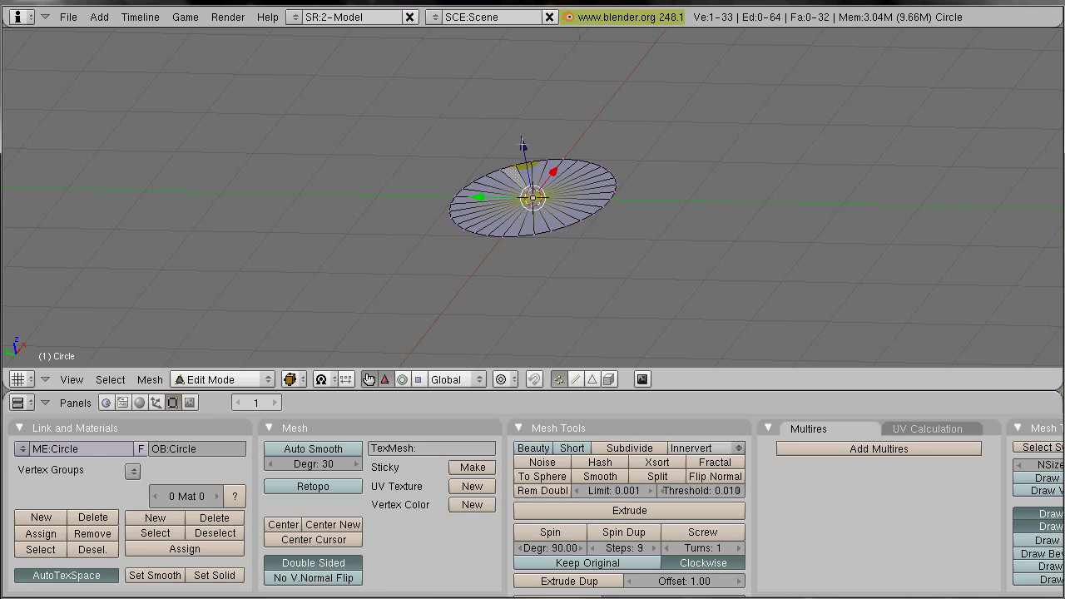
left_click_drag(523, 145, 531, 172)
middle_click_drag(531, 172, 580, 242)
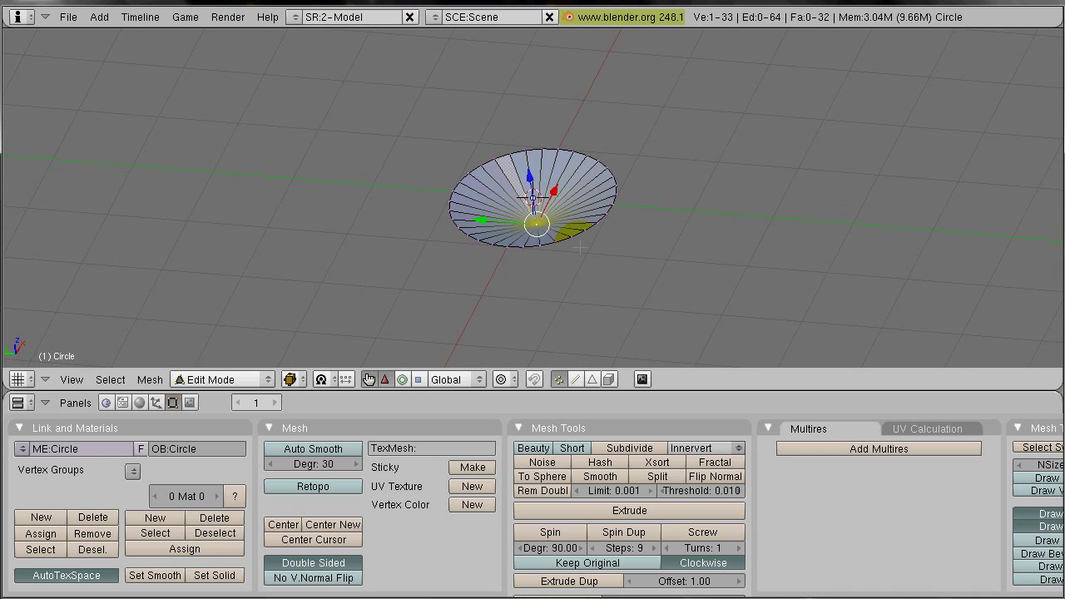
key("Tab")
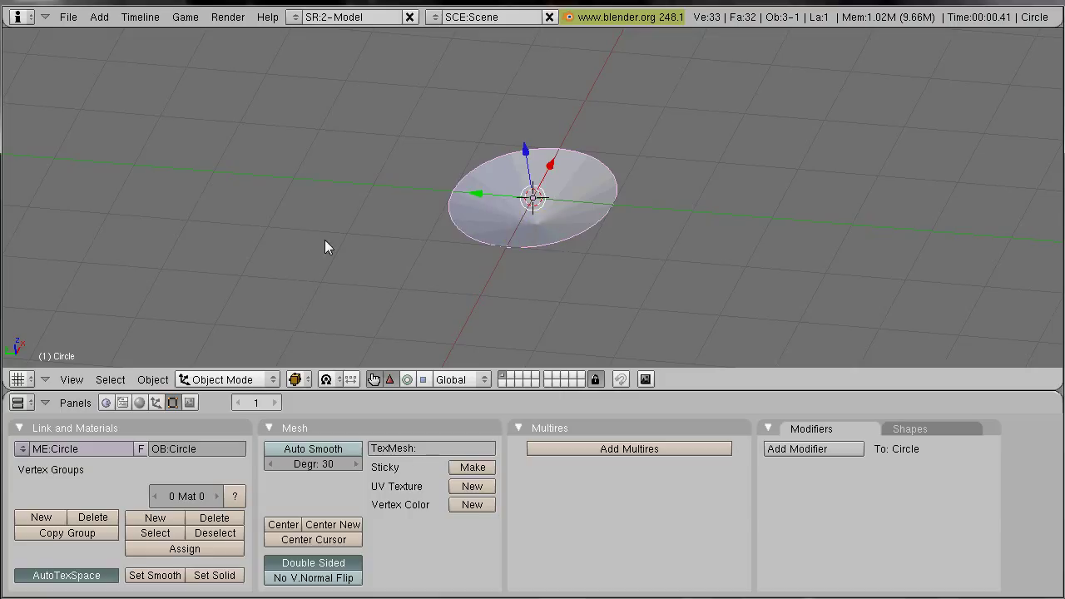
Step: Add a new emitter particle system, PSys, to the funnel in the Particle buttons
middle_click_drag(331, 218, 413, 214)
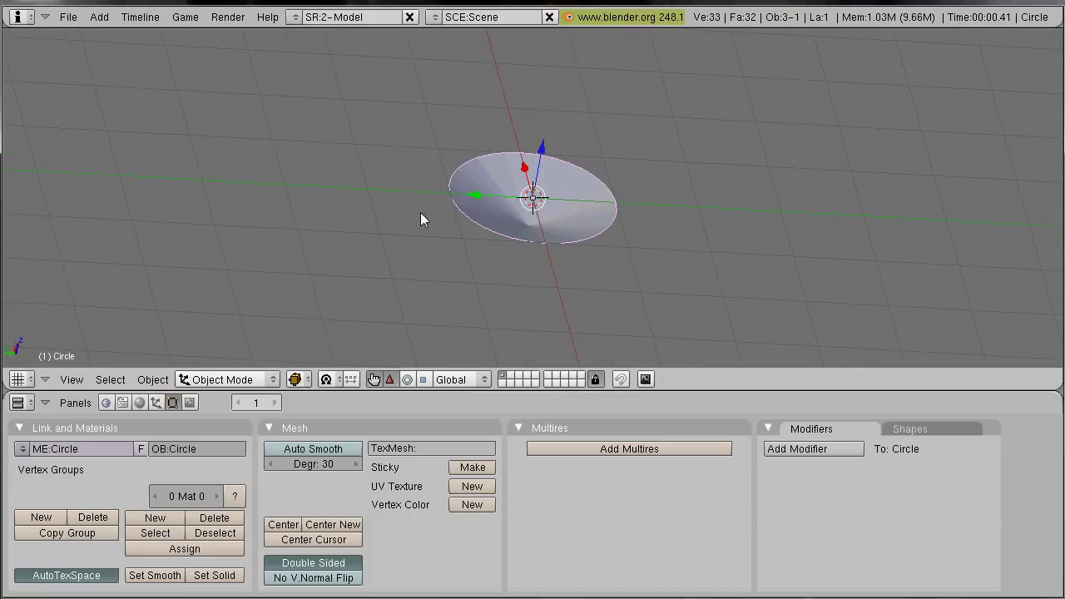
left_click(156, 402)
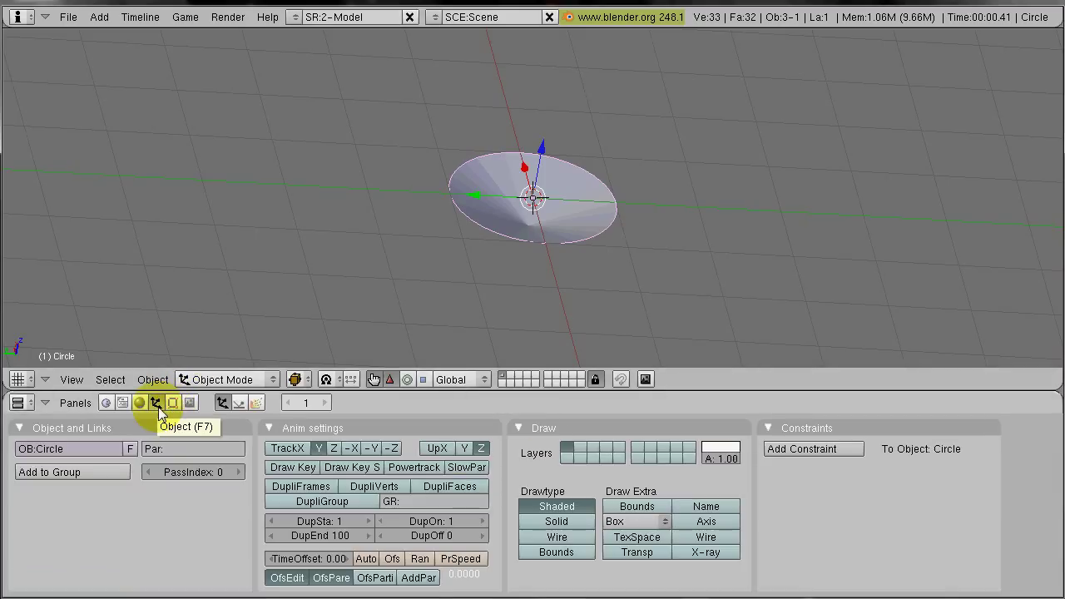
left_click(257, 404)
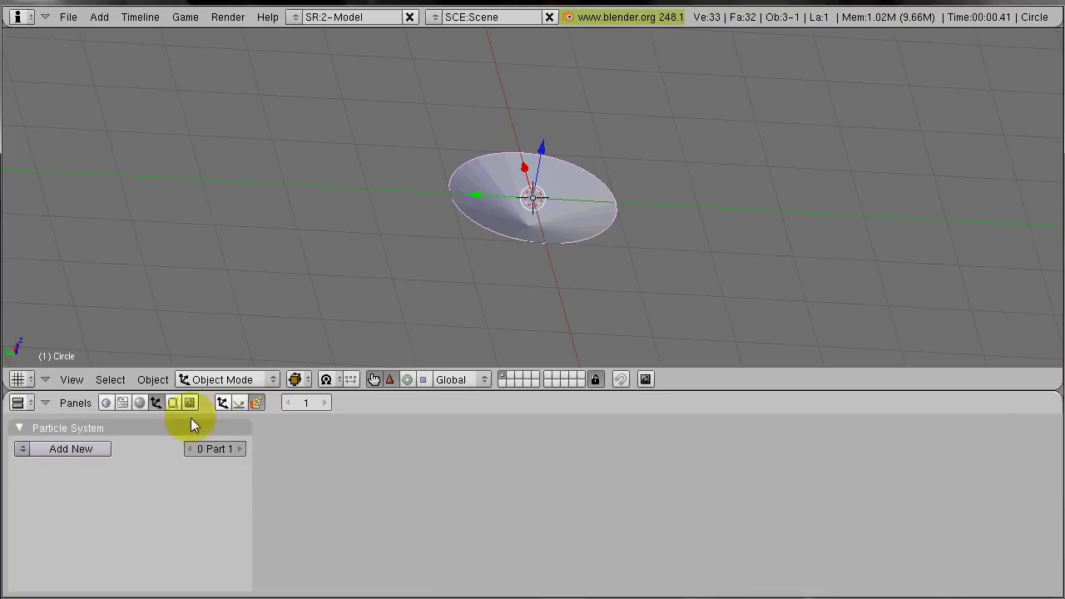
left_click(96, 449)
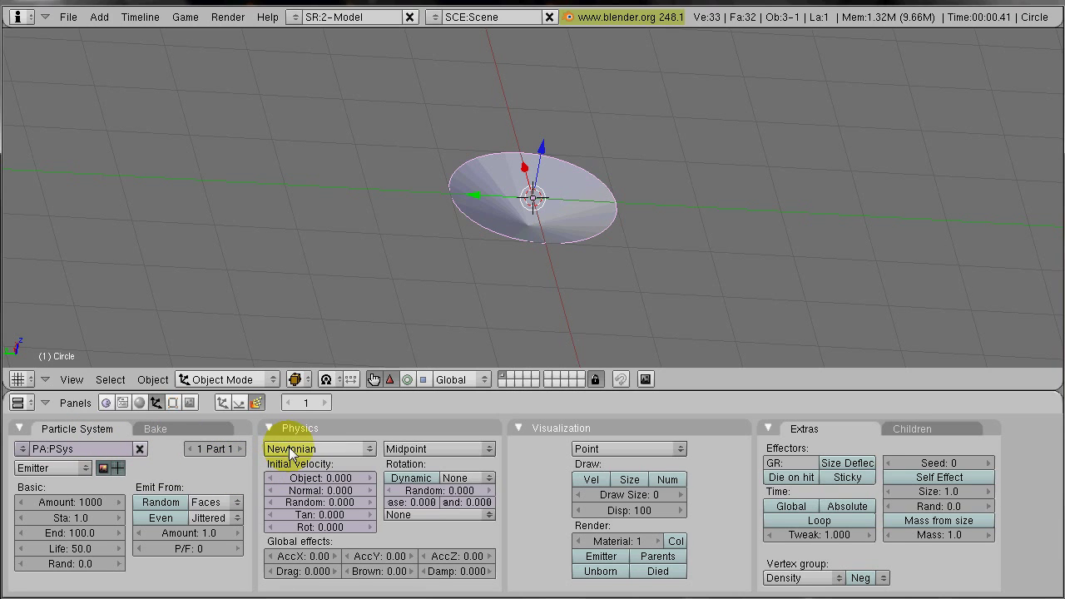
Step: Emit particles from faces in random order with Normal velocity -1.8, and preview playback
left_click(161, 502)
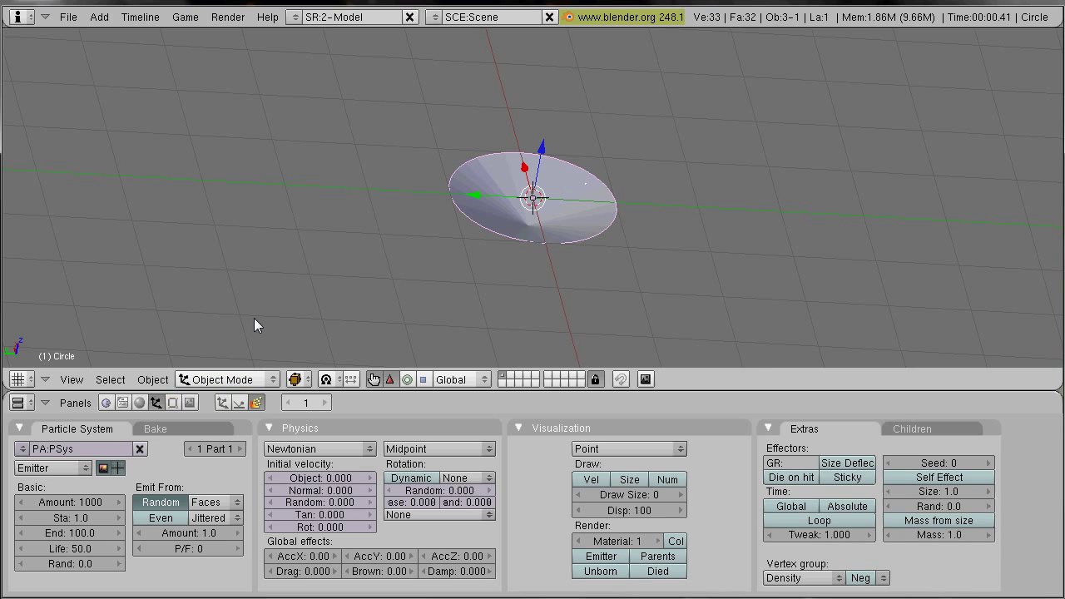
left_click(315, 491)
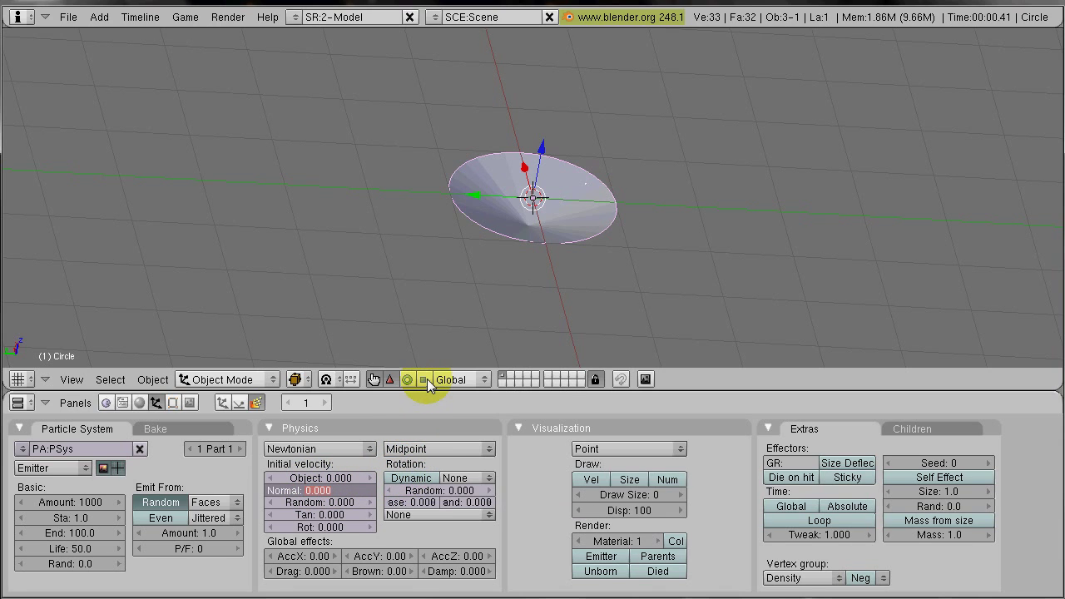
type("-1.8")
key("Return")
middle_click_drag(580, 208, 605, 161)
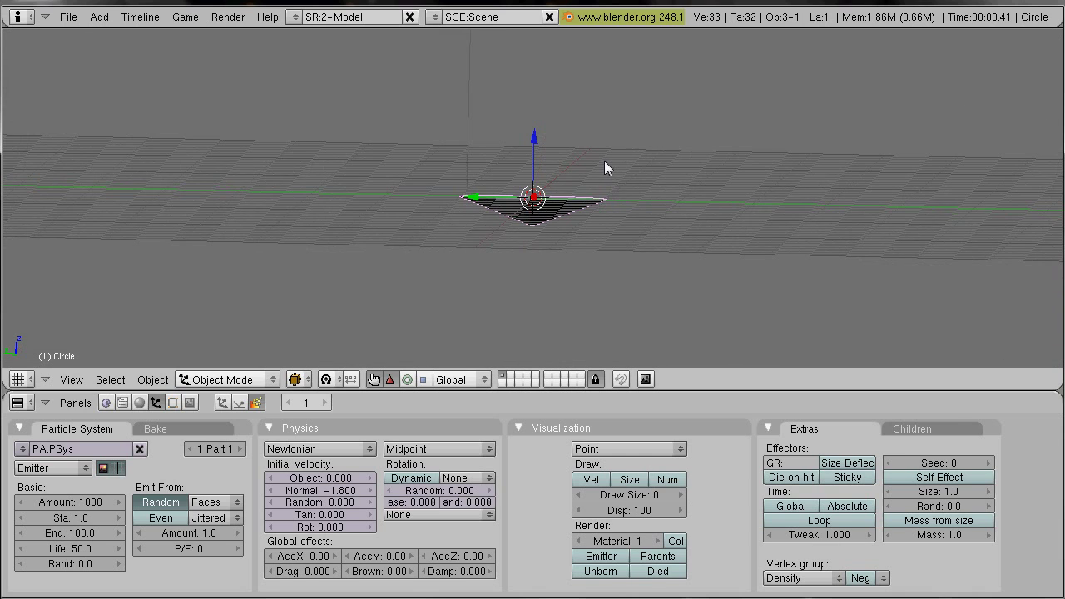
key("alt+a")
key("Escape")
Step: Set random velocity 0.2, AccZ 2.5 and Brownian motion 1.00
left_click(337, 502)
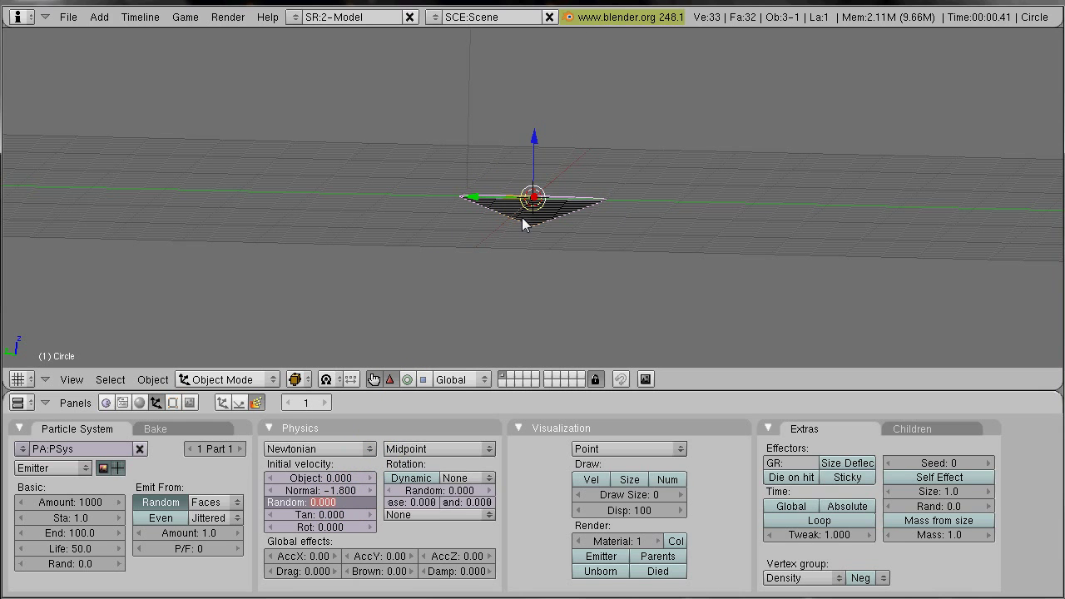
type("0.2")
key("Return")
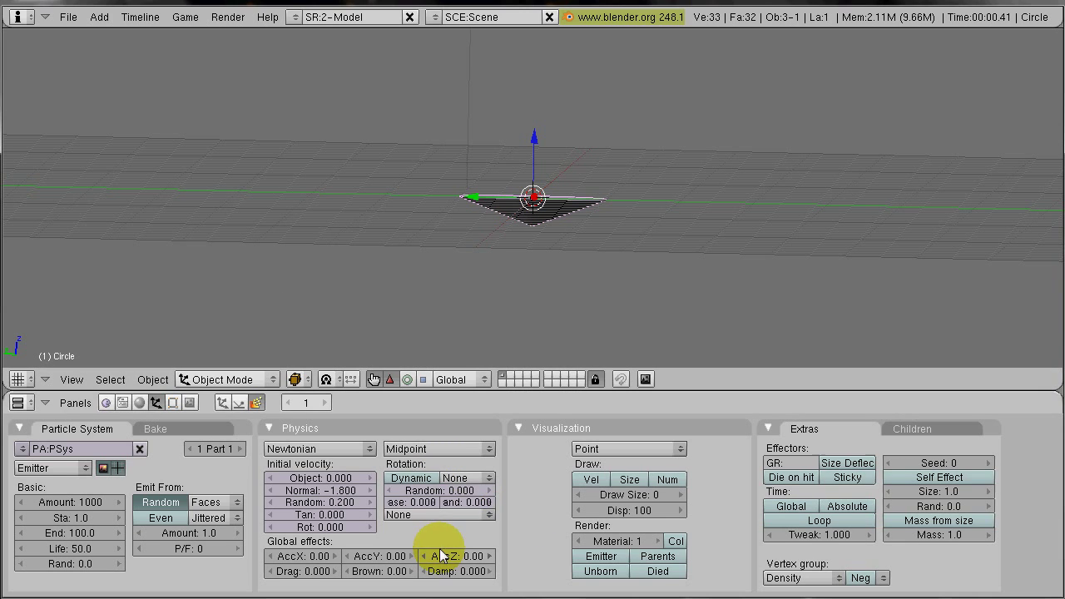
left_click(466, 555)
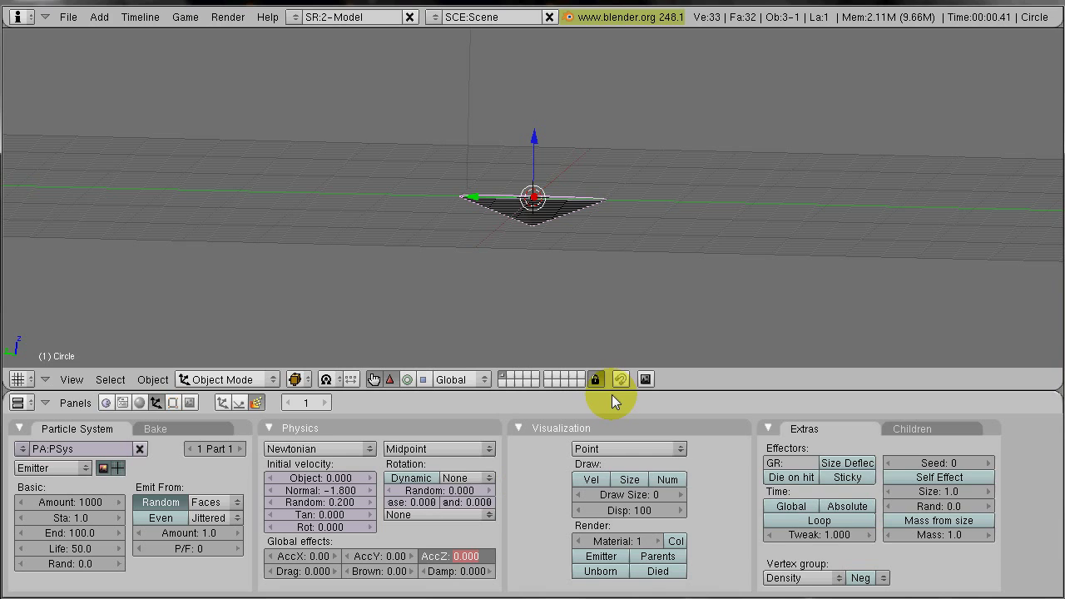
type("2.5")
key("Return")
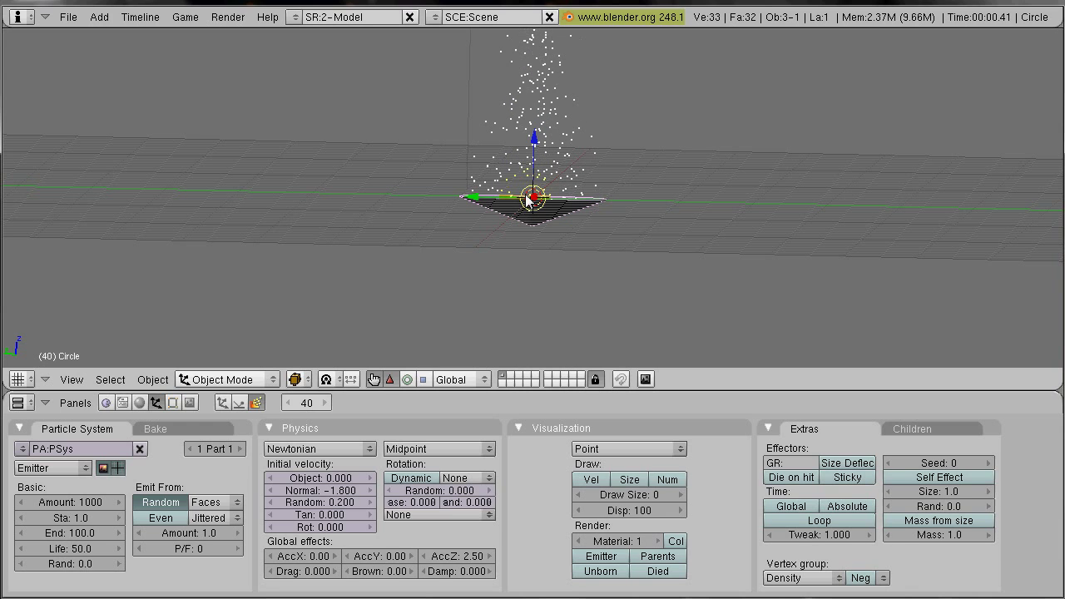
key("Escape")
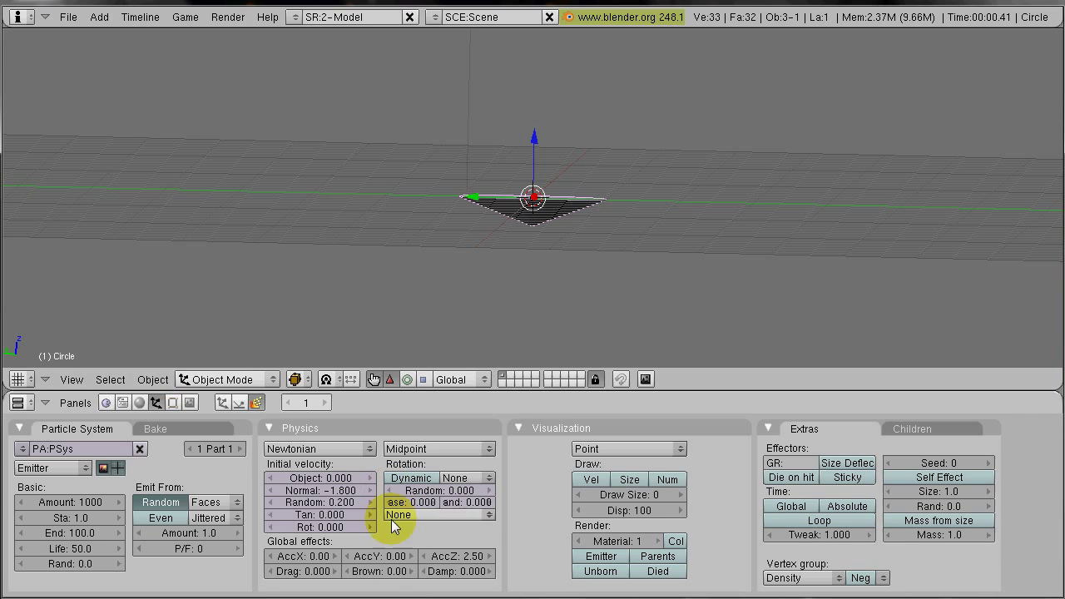
left_click(386, 571)
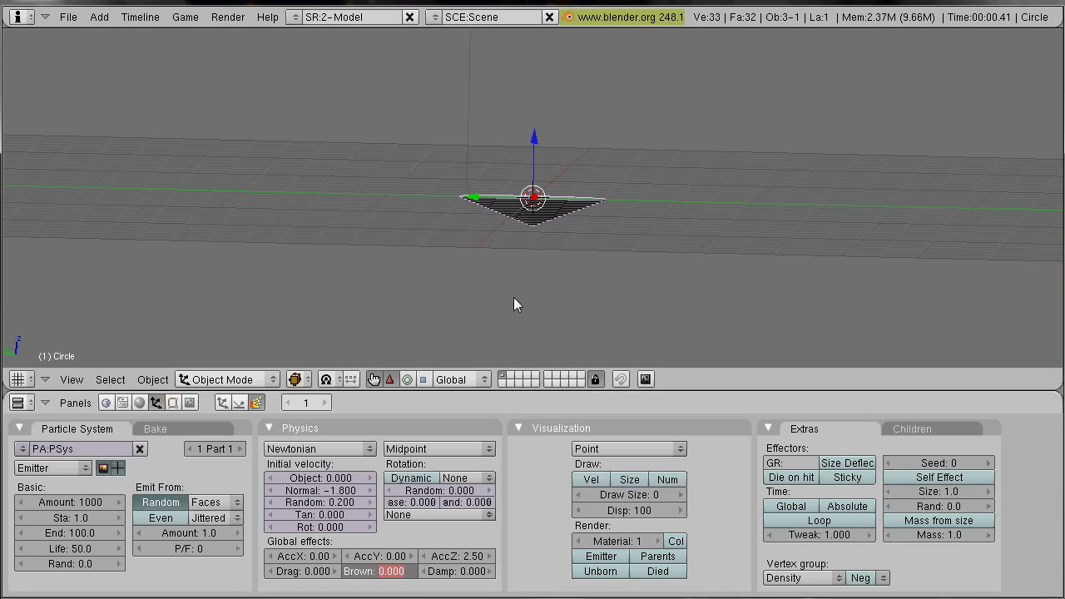
type("1")
key("Return")
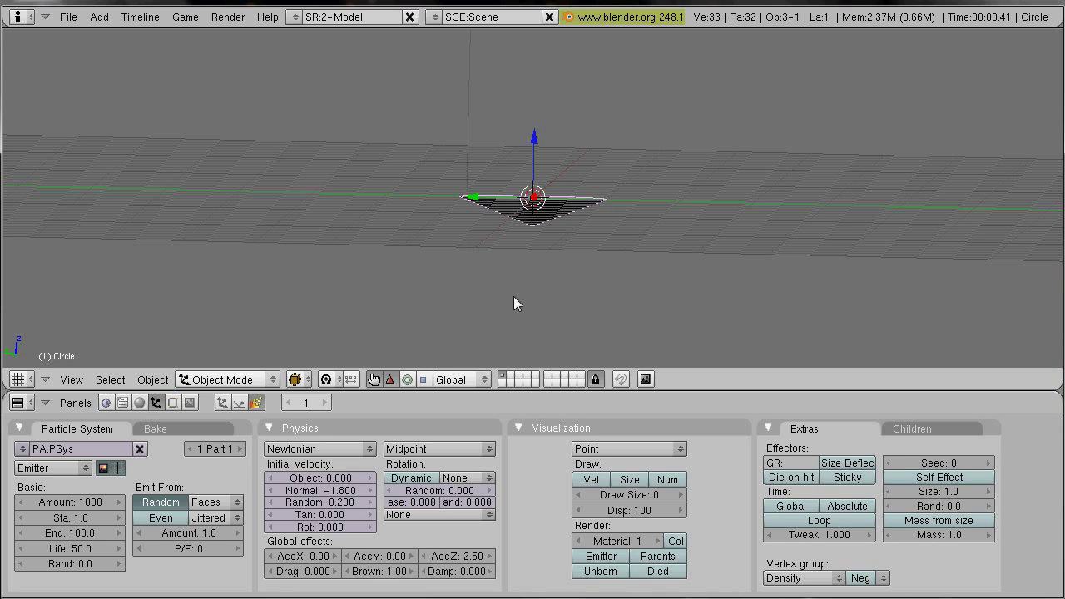
Step: Set the particle Amount to 2000 and emission End to frame 250
left_click(74, 517)
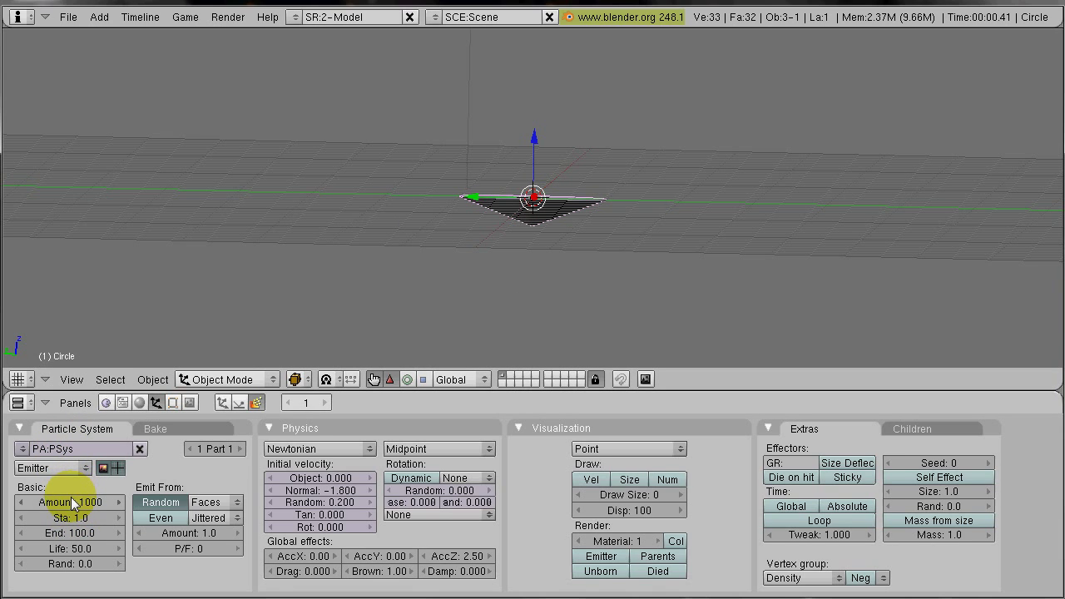
left_click(72, 496)
type("2000")
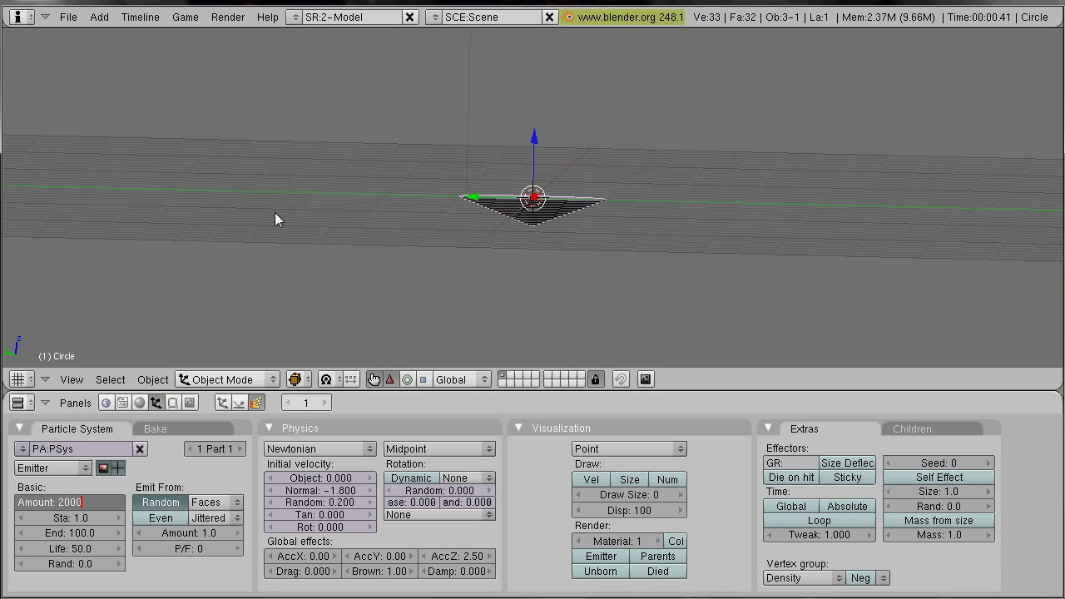
key("Return")
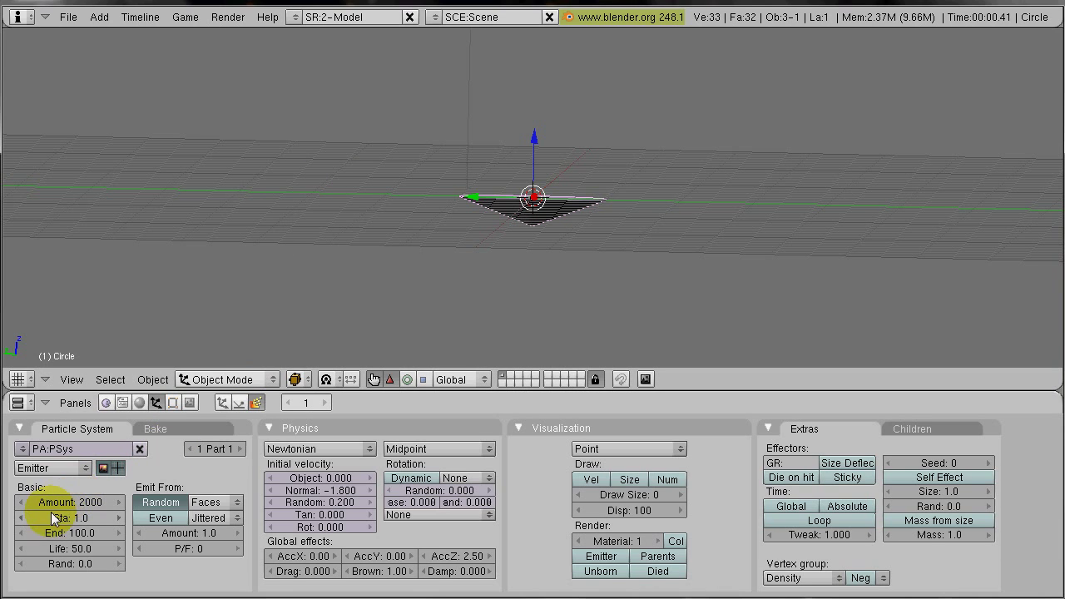
left_click(59, 533)
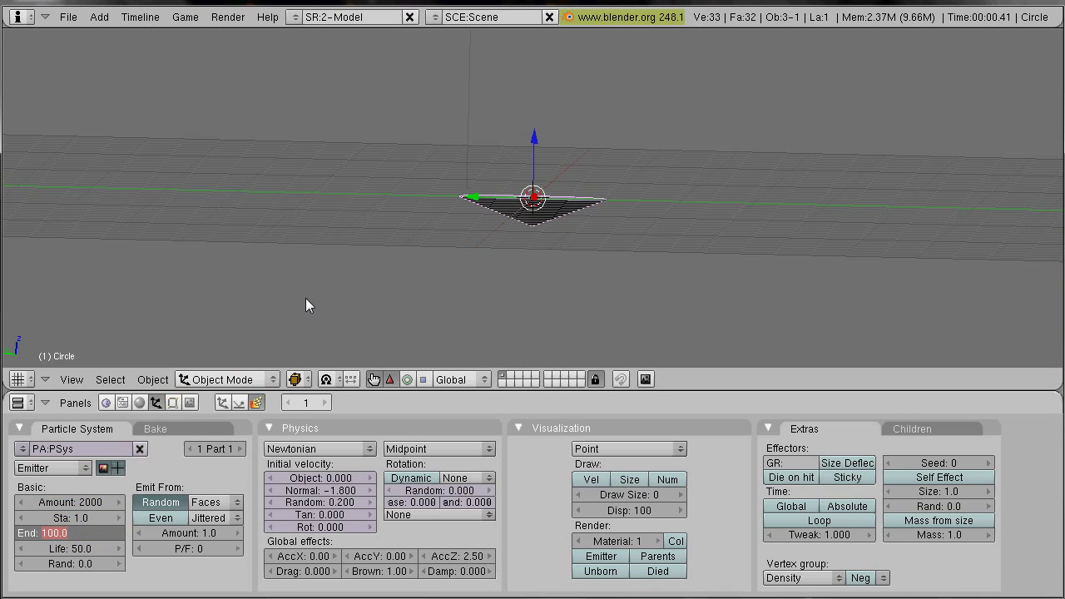
type("250")
key("Return")
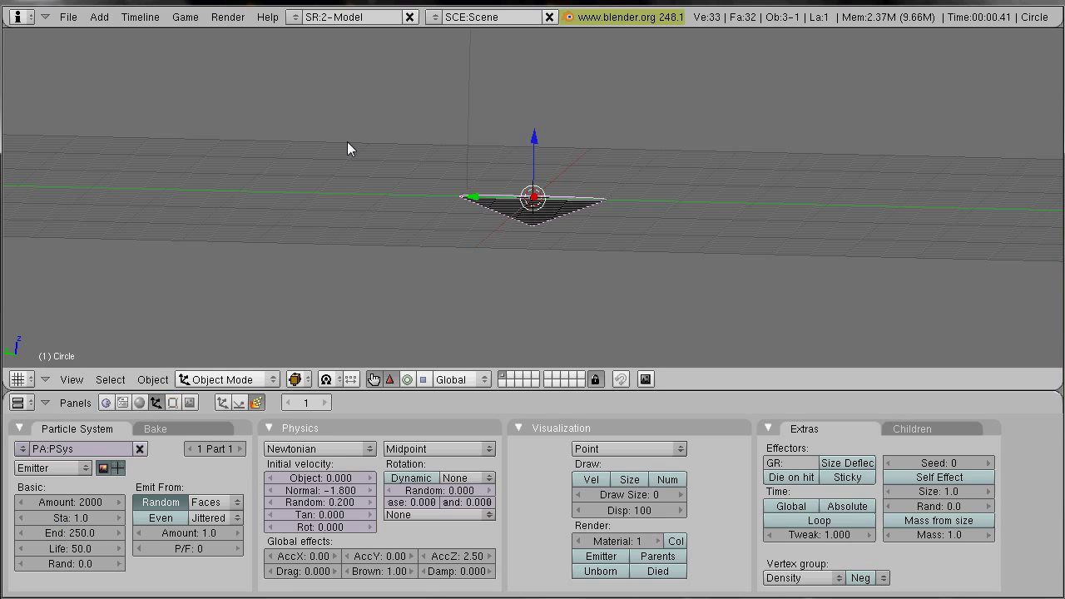
Step: Give particles a life of 25 frames with 0.3 randomness, then preview the emitter
left_click(73, 549)
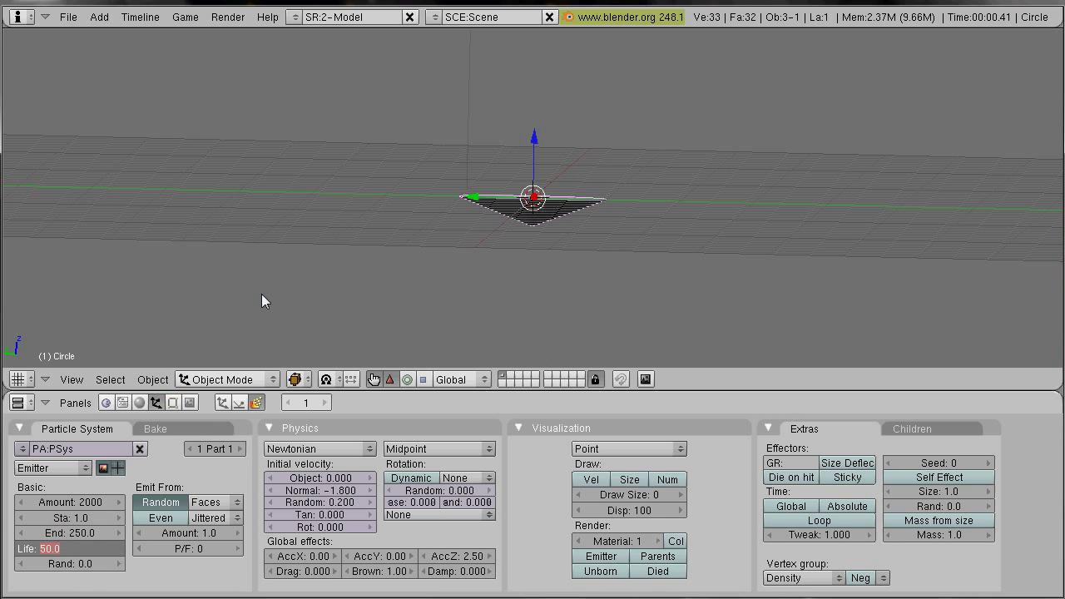
type("25")
key("Return")
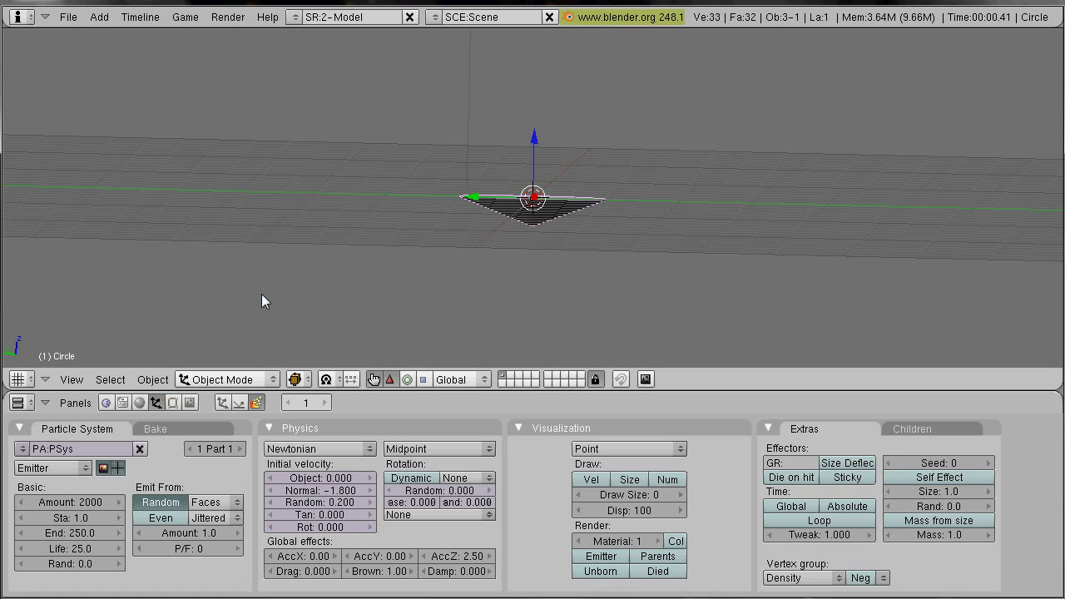
left_click(83, 564)
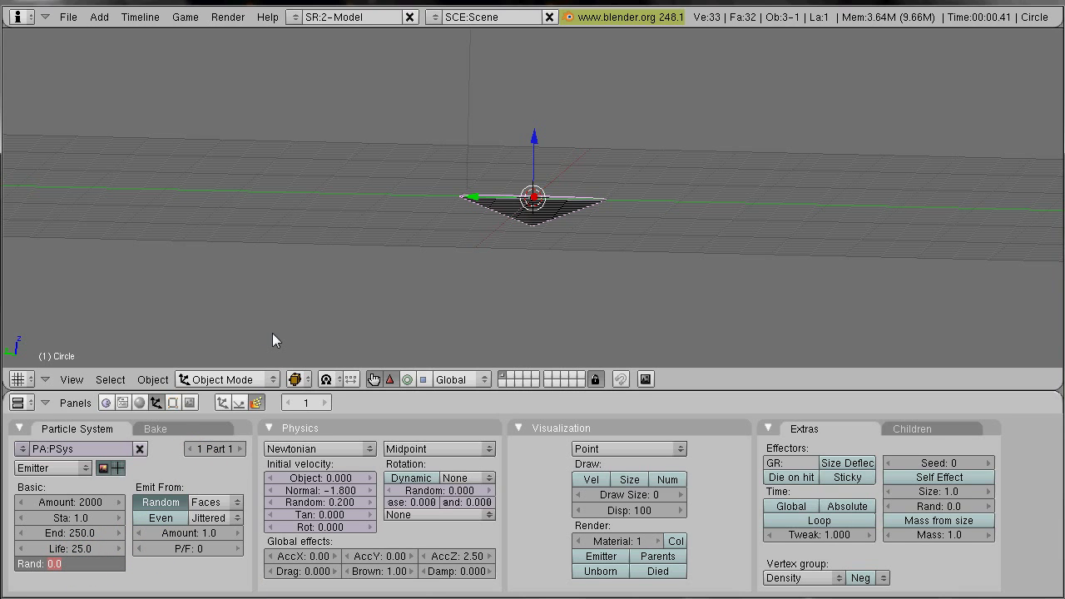
type("0.3")
key("Return")
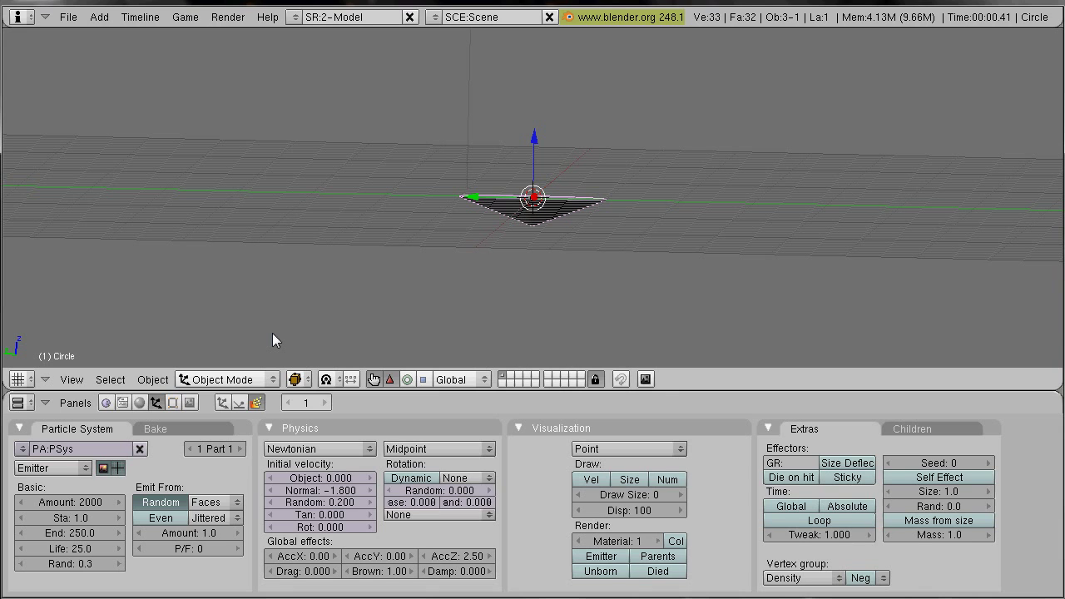
middle_click_drag(332, 241, 515, 161)
key("Right")
key("Right")
key("Right")
key("Right")
key("Right")
key("Right")
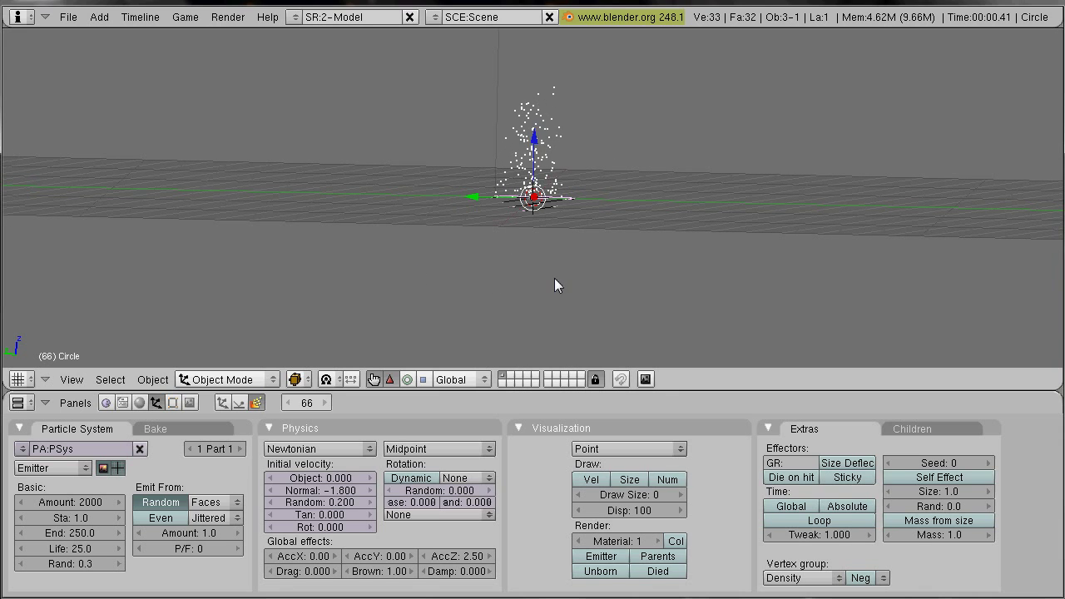
middle_click_drag(554, 286, 569, 230)
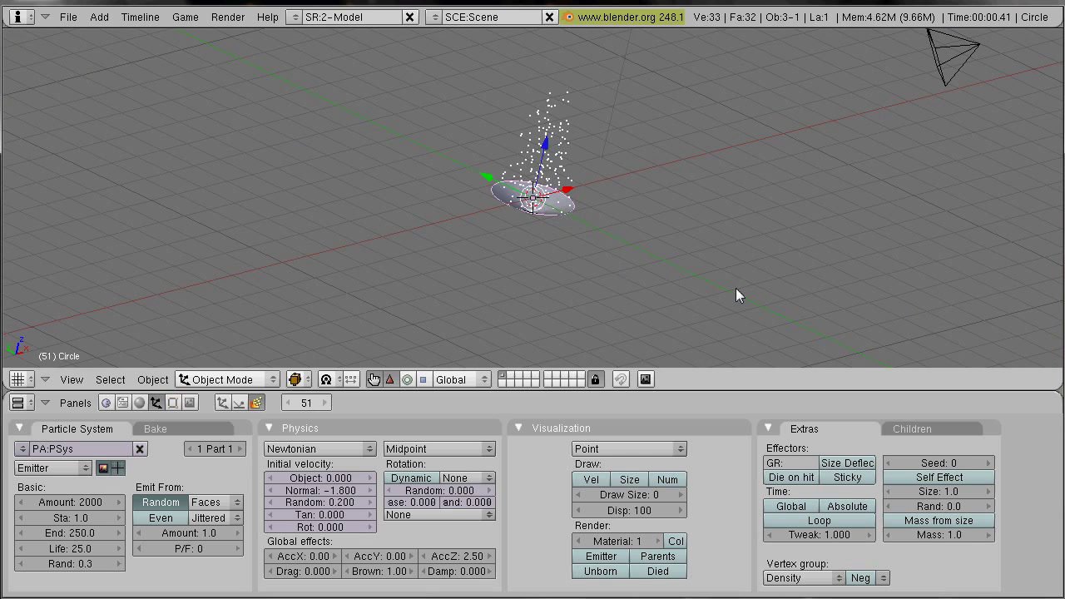
key("shift+Left")
Step: Enable child particles generated from Particles and preview the fountain
left_click(924, 430)
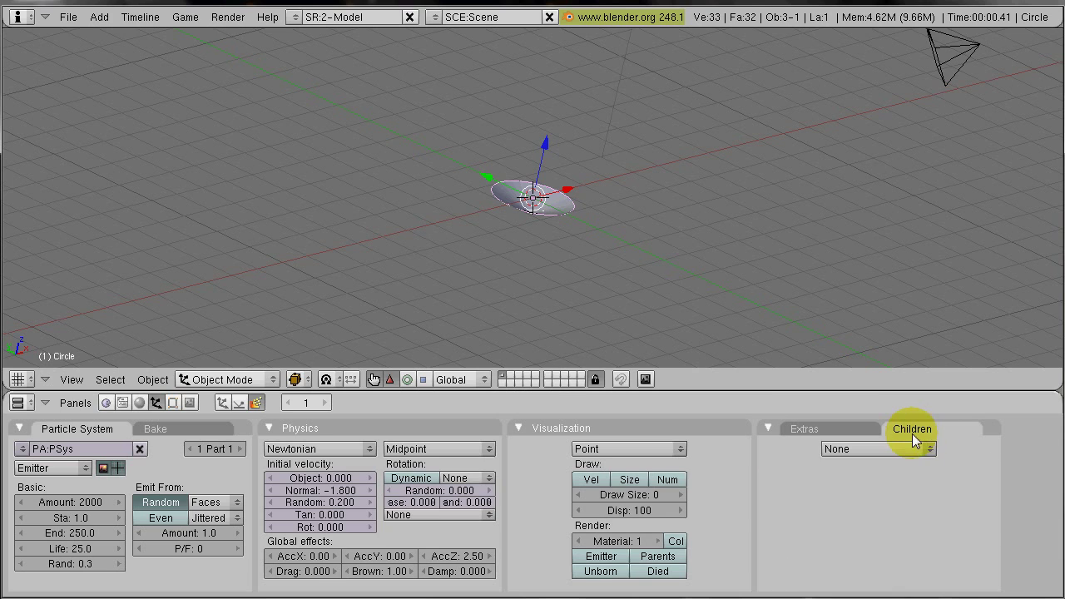
left_click(901, 448)
left_click(897, 412)
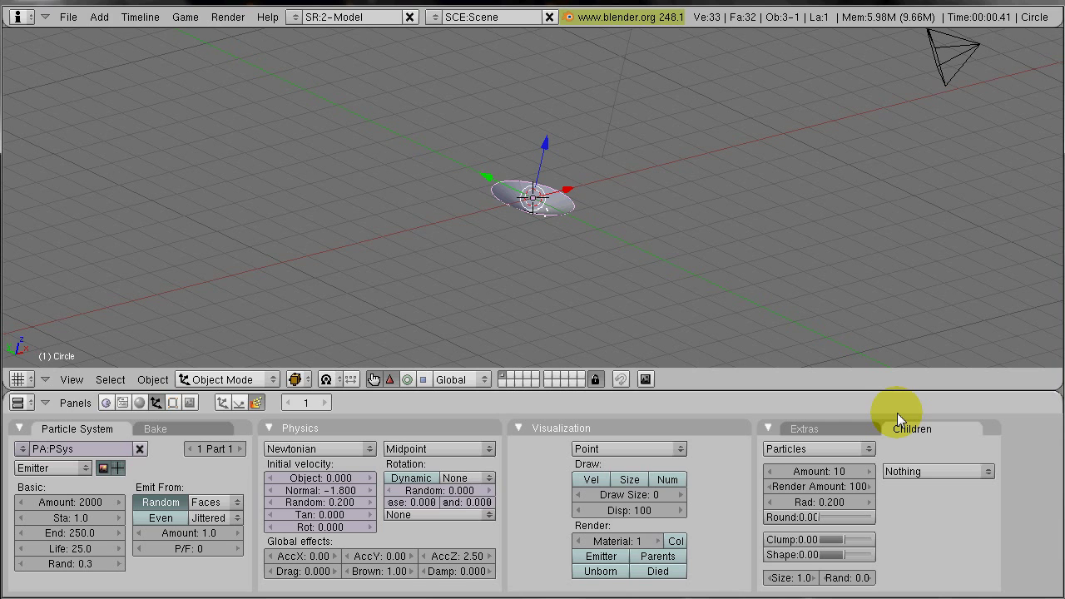
middle_click_drag(690, 239, 501, 230)
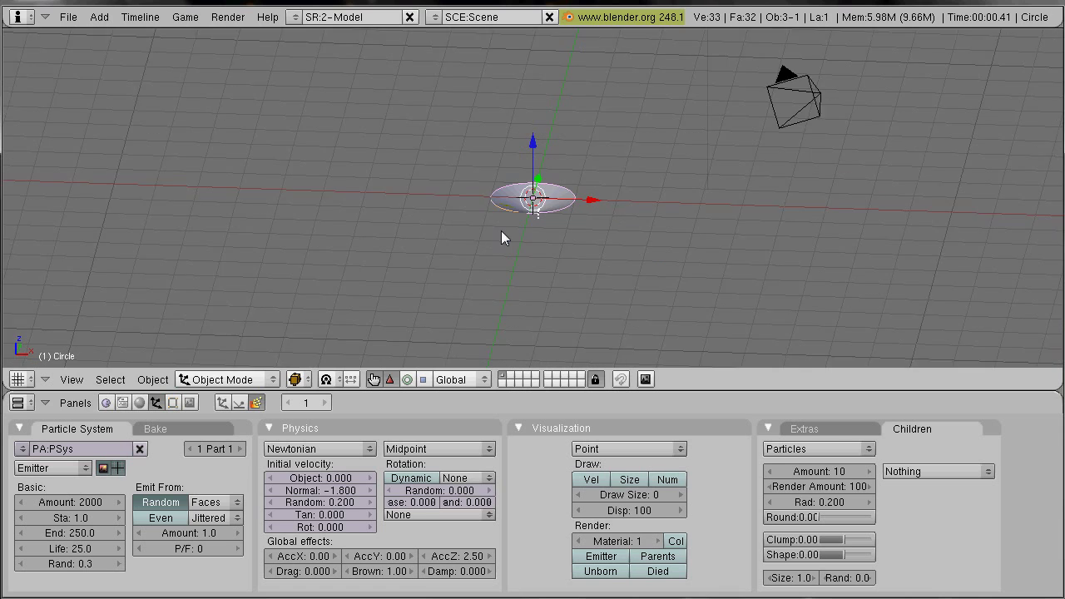
key("alt+a")
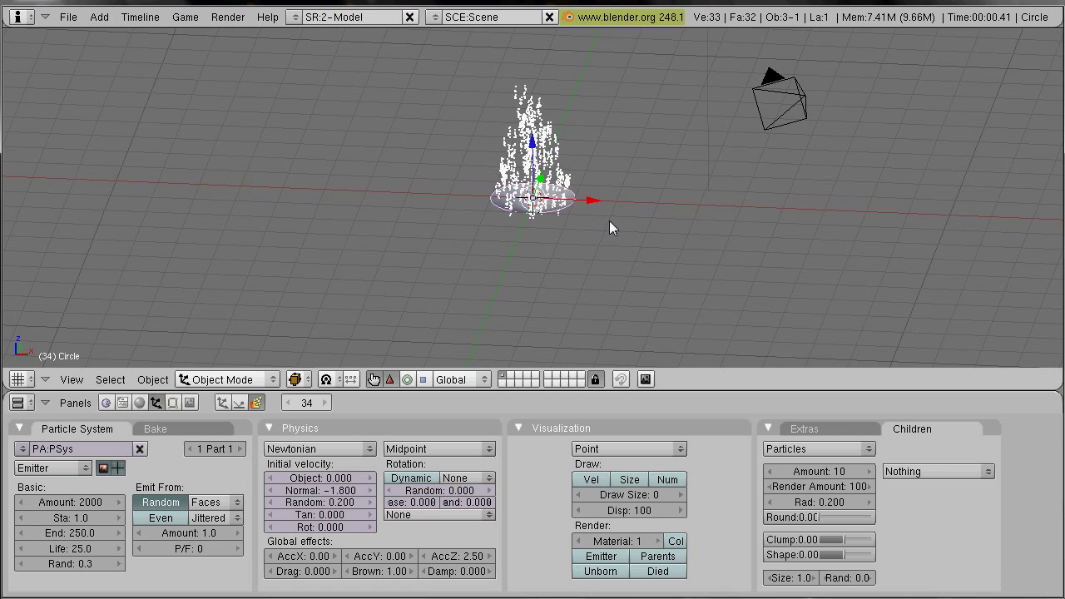
middle_click_drag(521, 235, 717, 160)
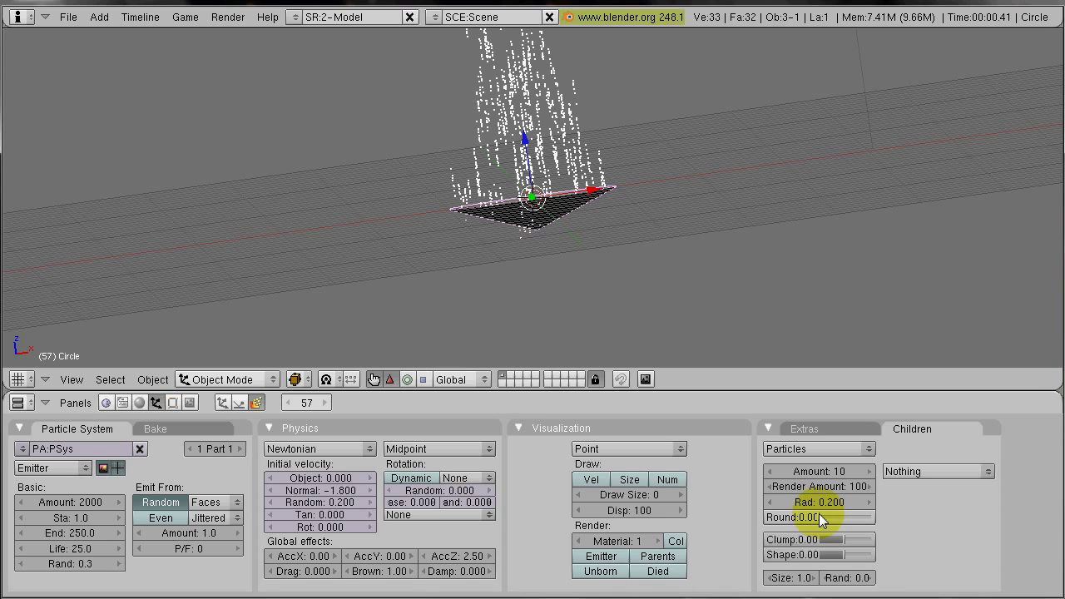
Step: Set the children's roundness to 1.00 and replay the animation
left_click_drag(820, 519, 895, 511)
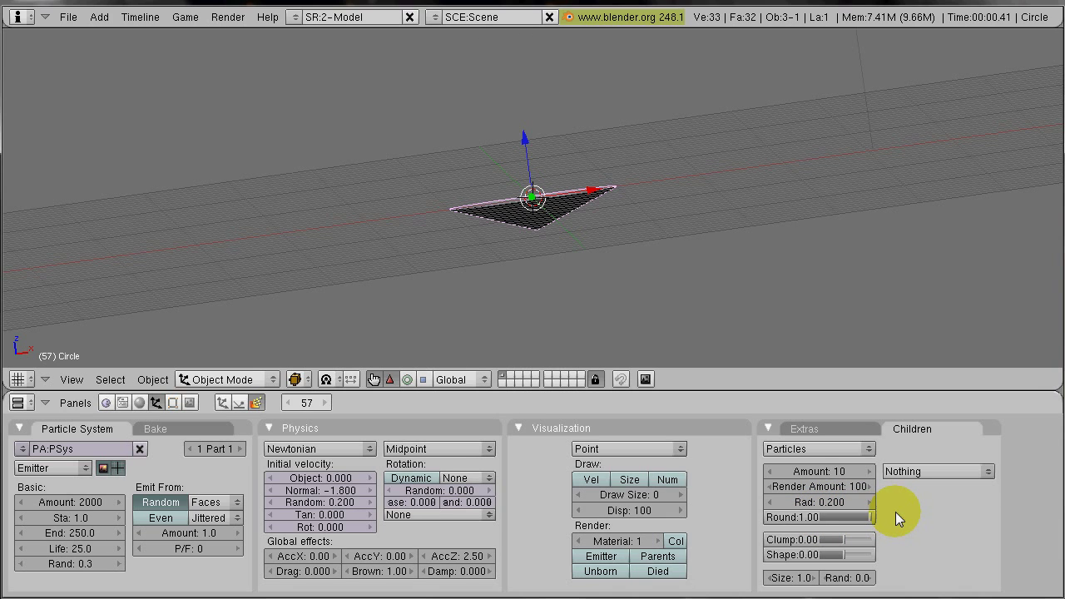
key("shift+Left")
key("alt+a")
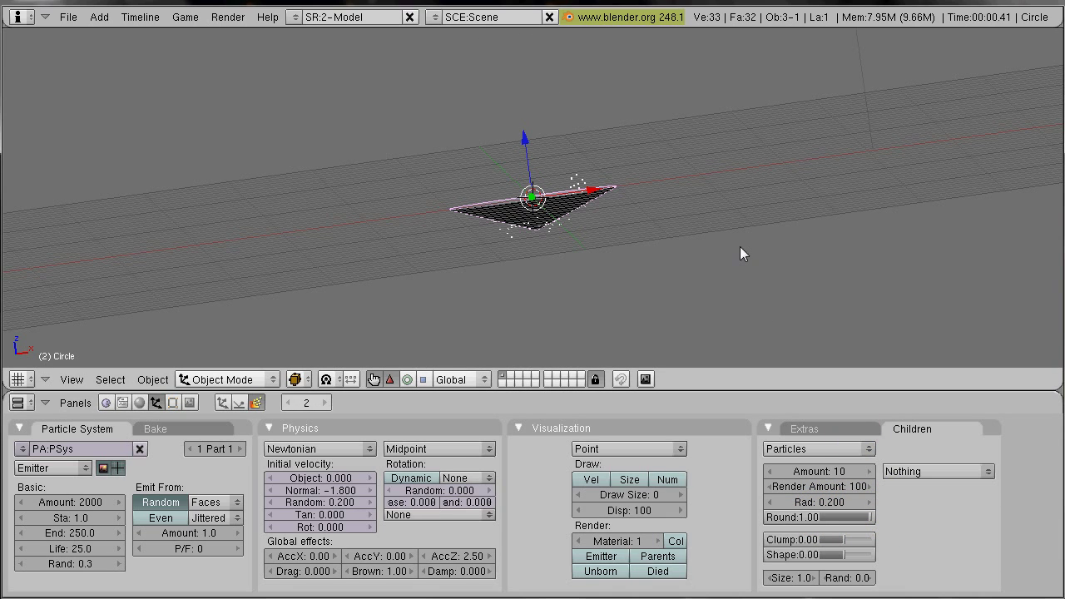
middle_click_drag(753, 196, 609, 227)
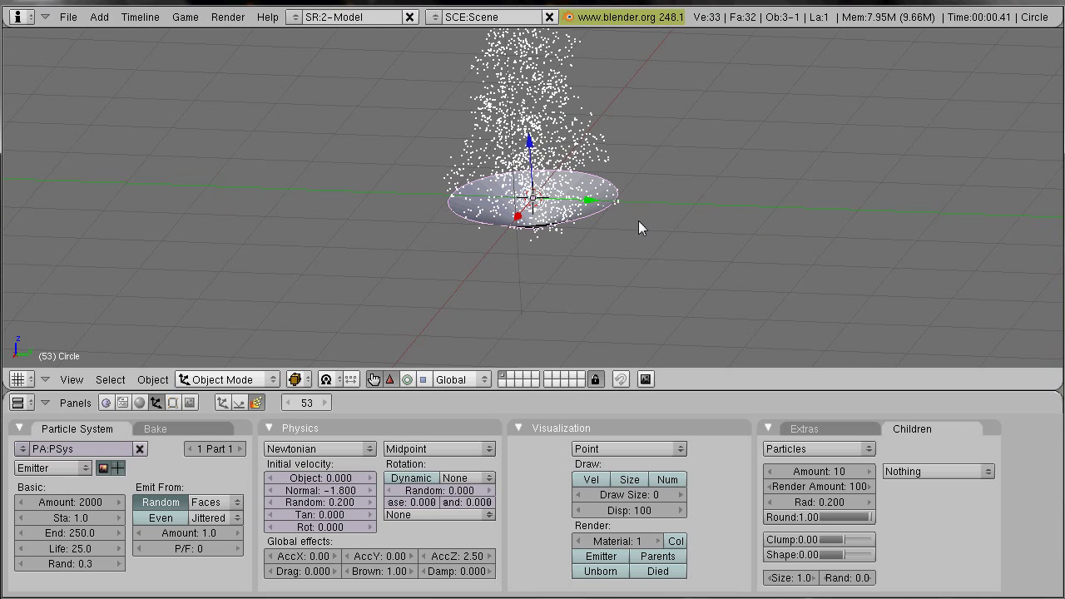
key("Escape")
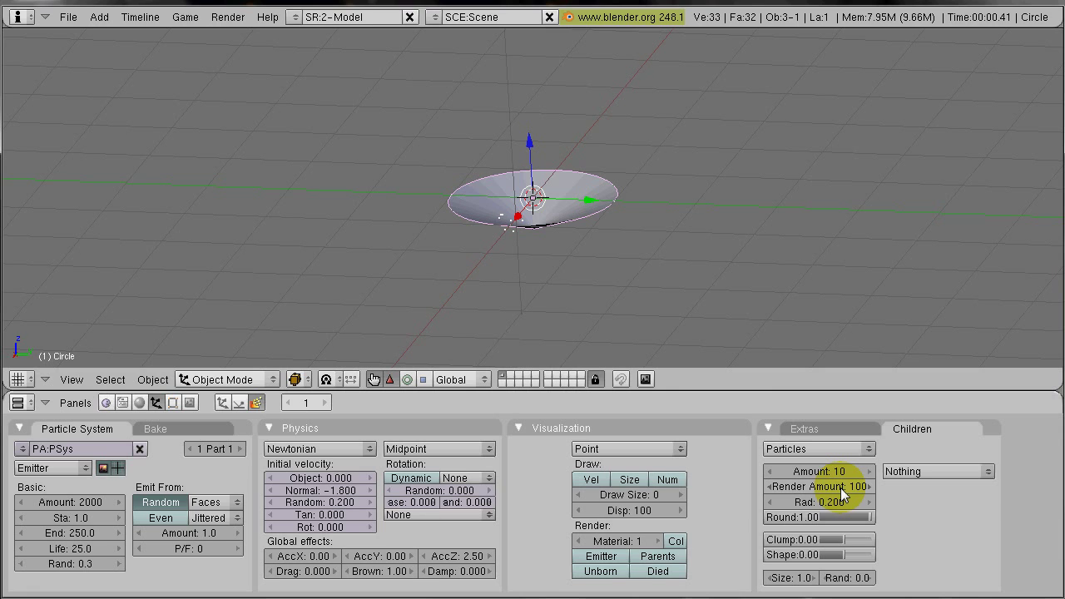
Step: Set the children's Render Amount to 25
left_click(842, 490)
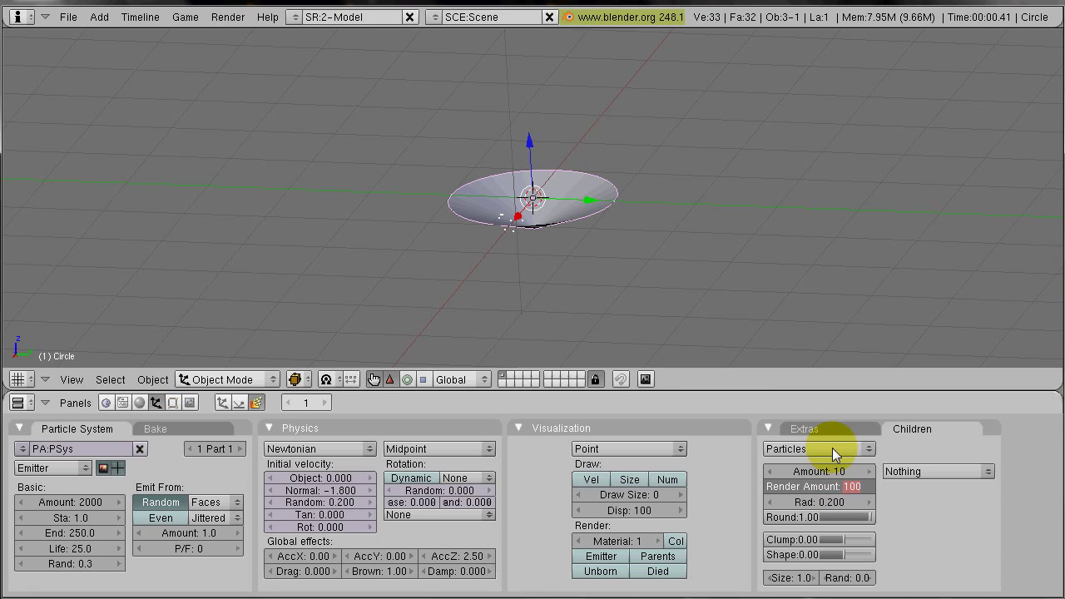
type("25")
key("Return")
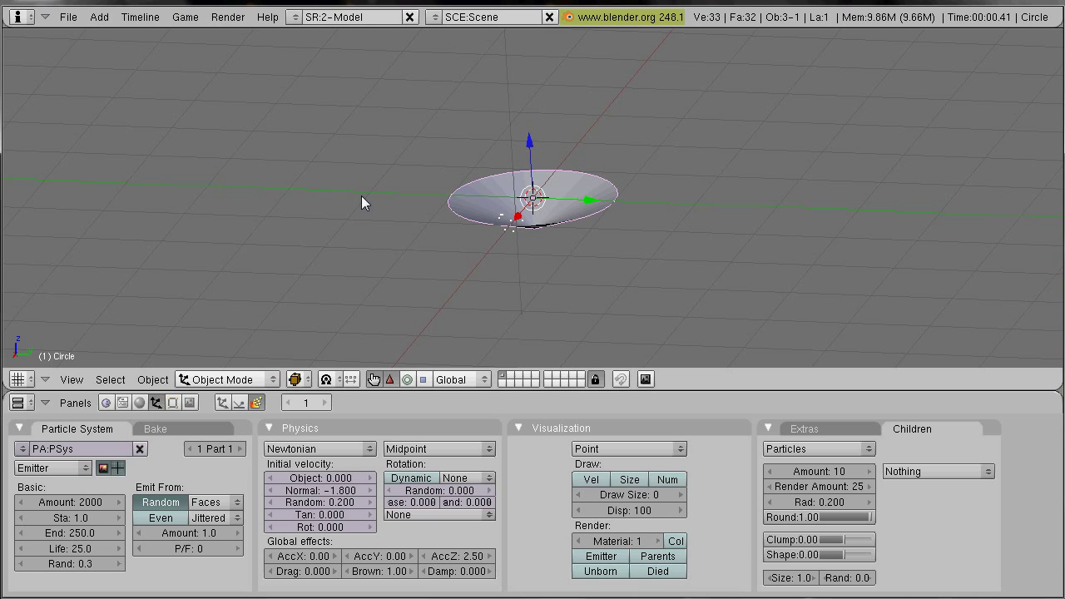
left_click(83, 502)
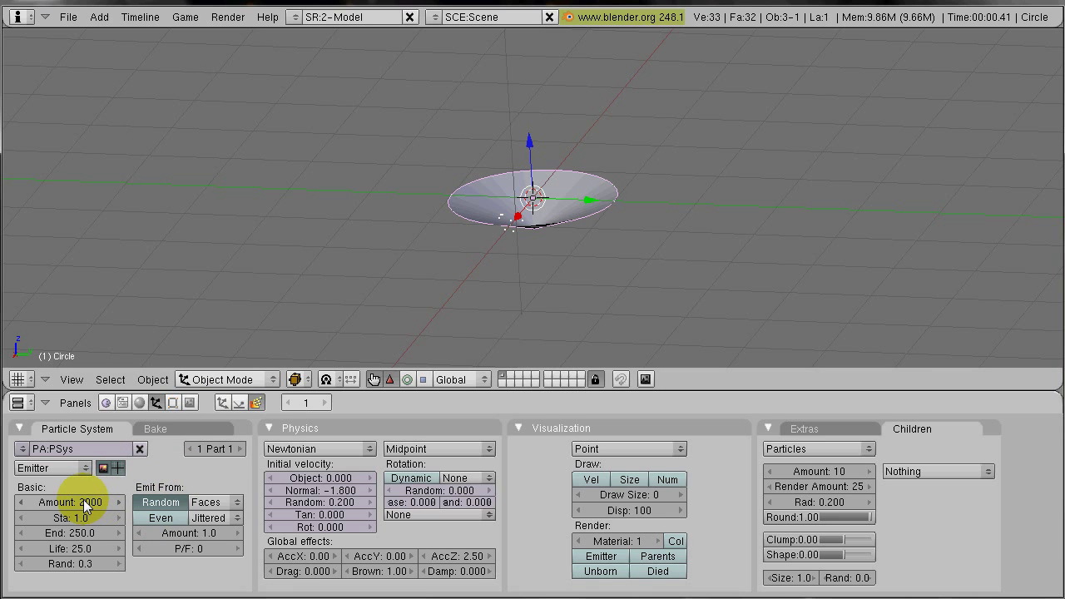
right_click(549, 176)
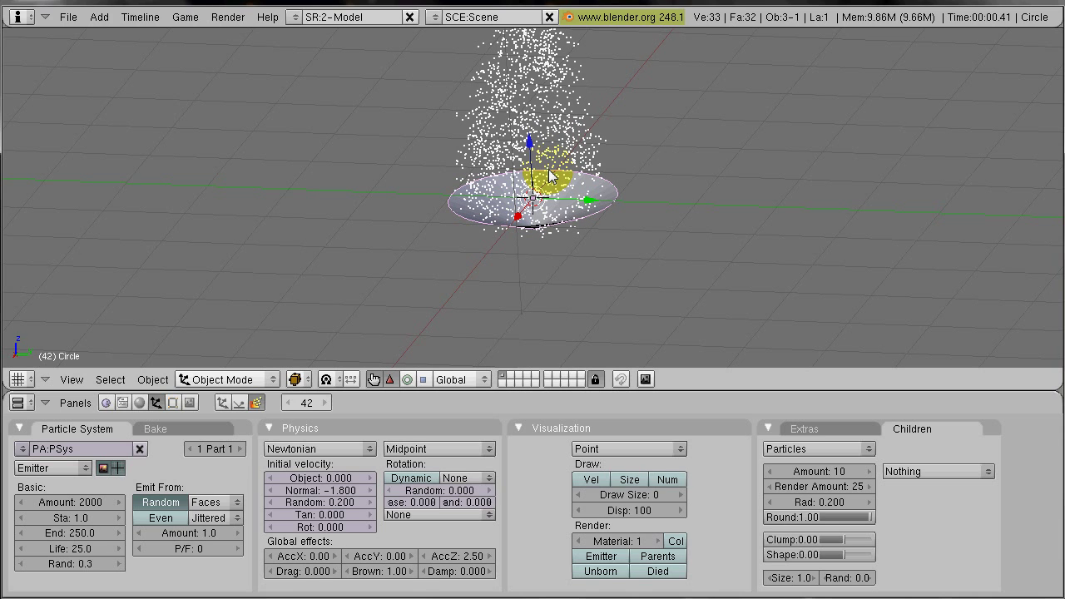
key("Escape")
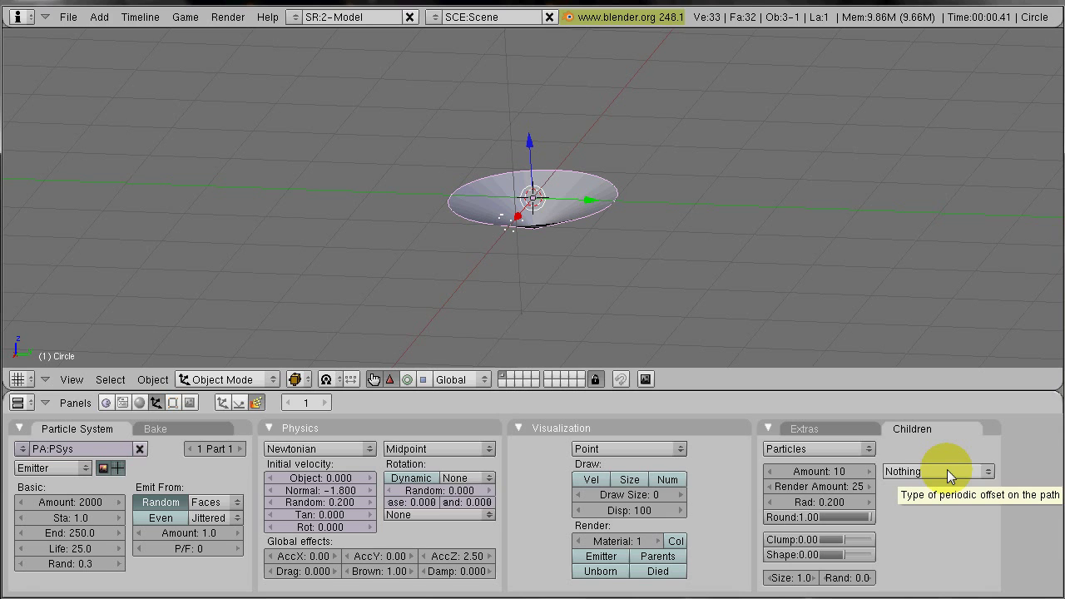
Step: Switch the children's Kink from Nothing to Wave and preview the rising flame column
left_click(947, 469)
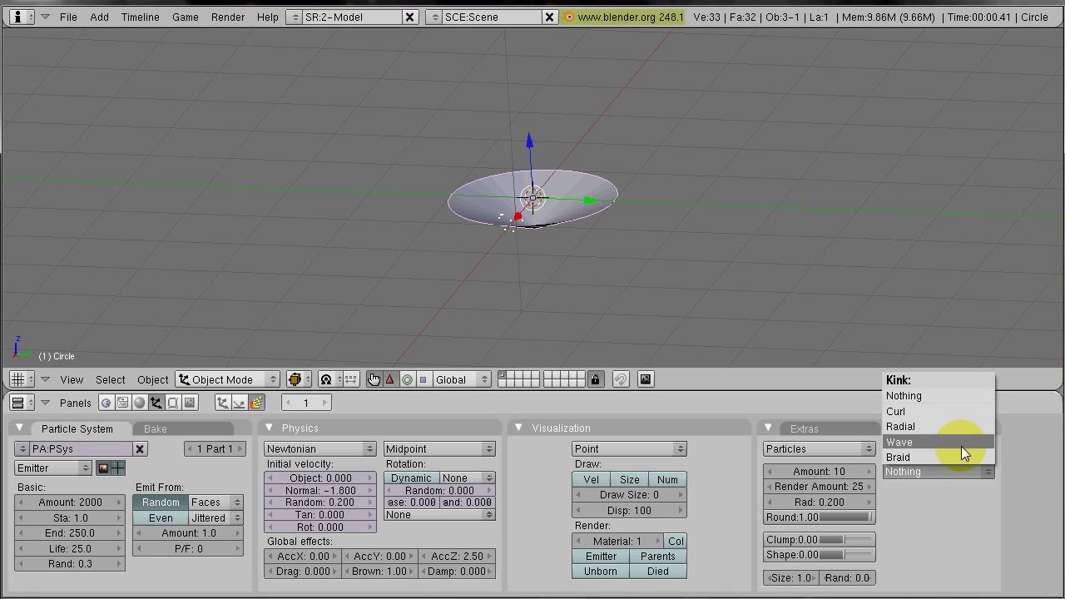
left_click(961, 446)
scroll(583, 215, "down", 2)
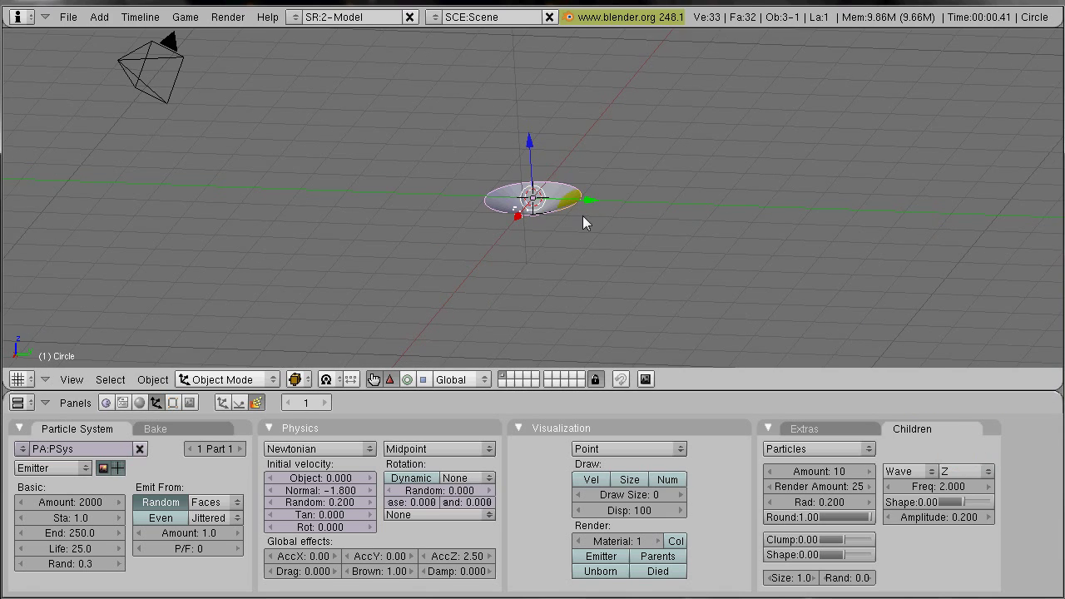
key("alt+a")
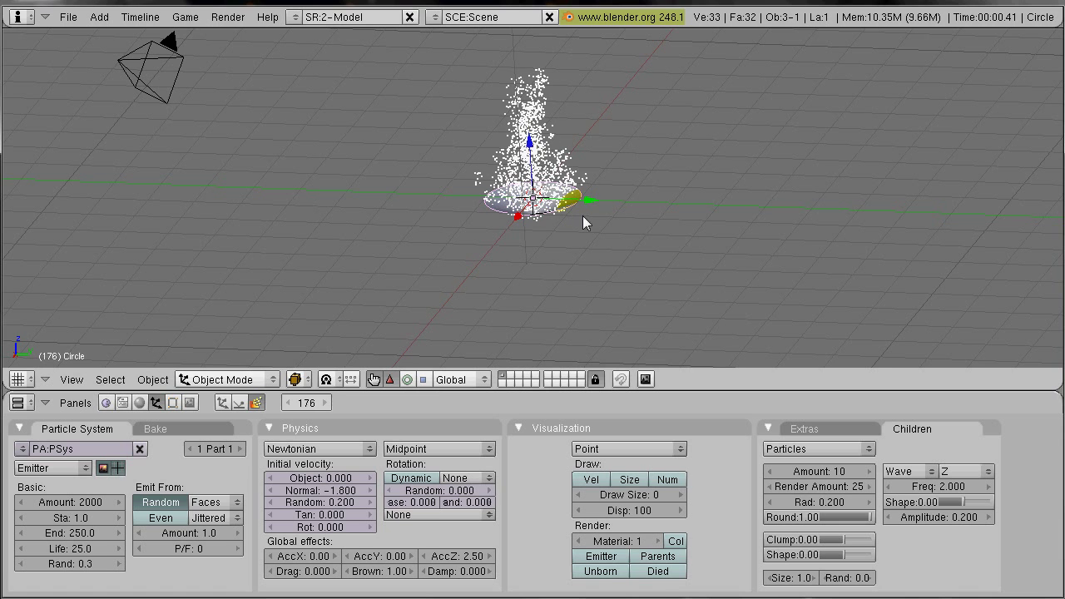
key("Escape")
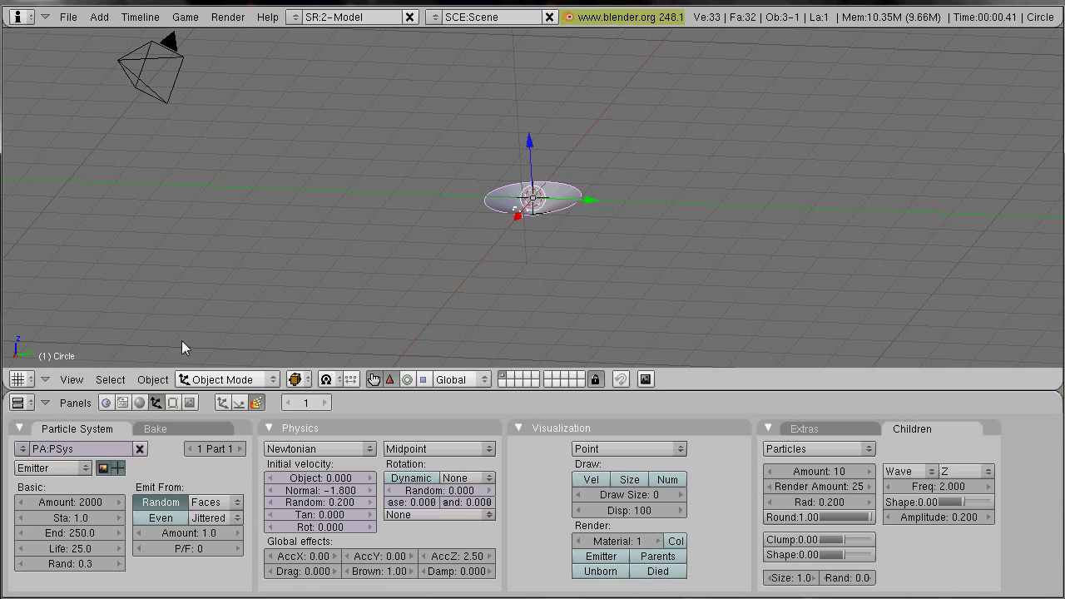
Step: Add a new material, Material.001, to the circle and enable Halo
left_click(139, 402)
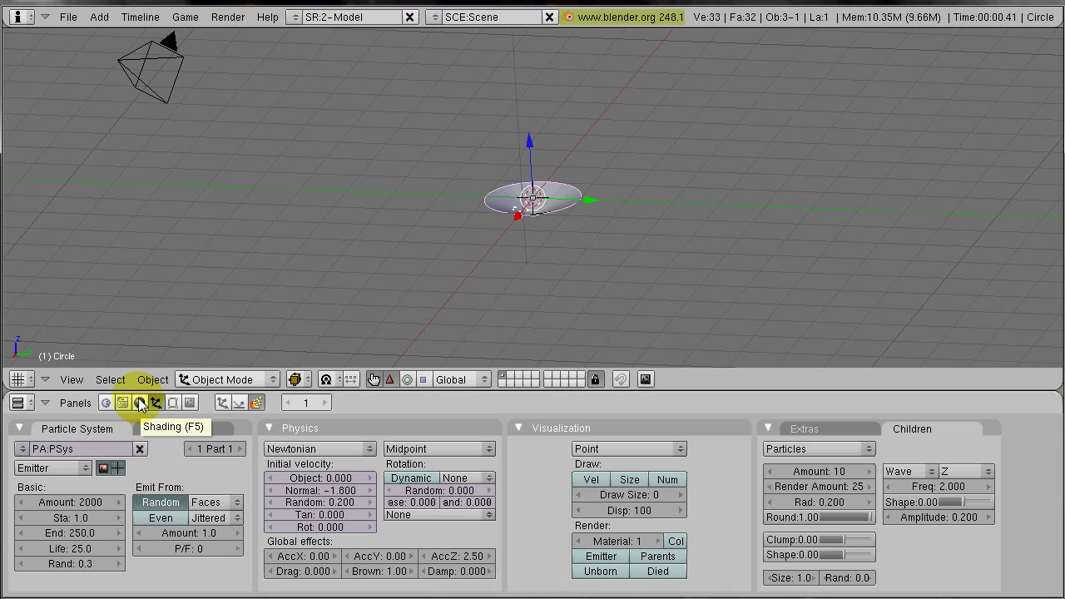
left_click(140, 403)
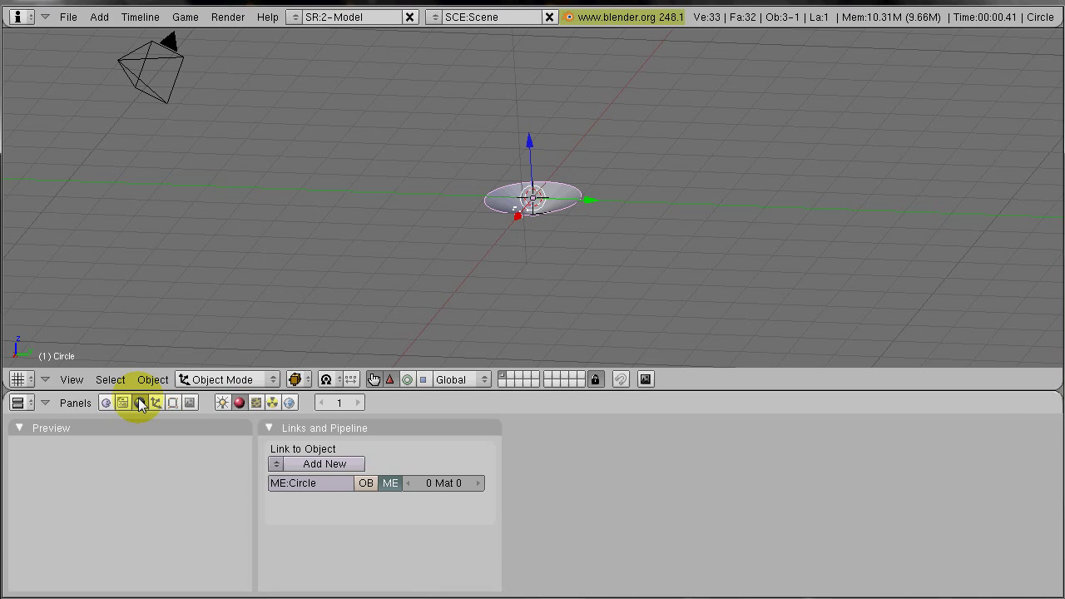
left_click(316, 464)
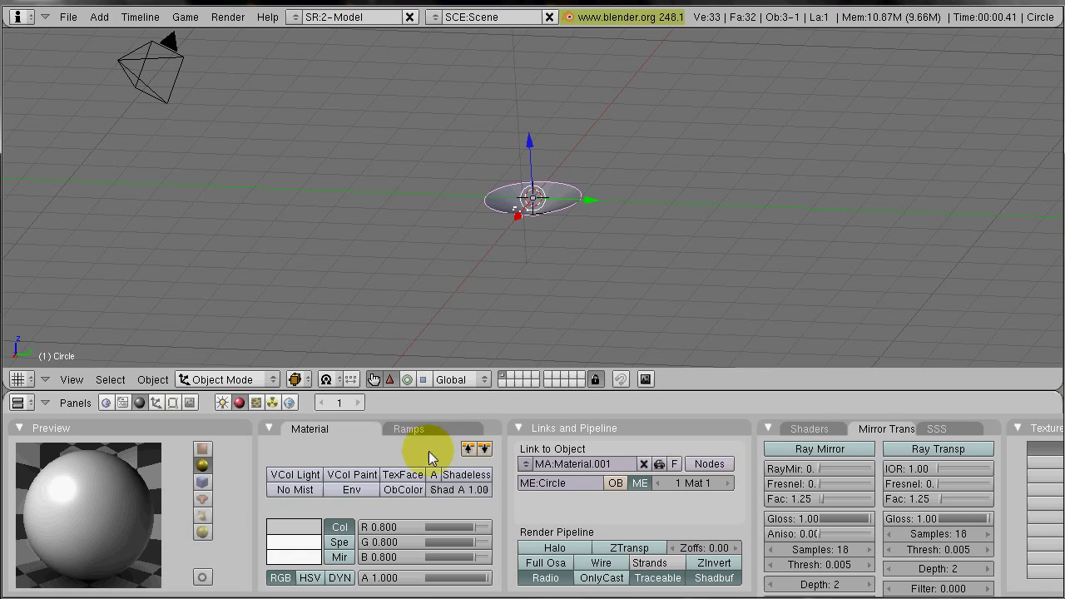
left_click(536, 549)
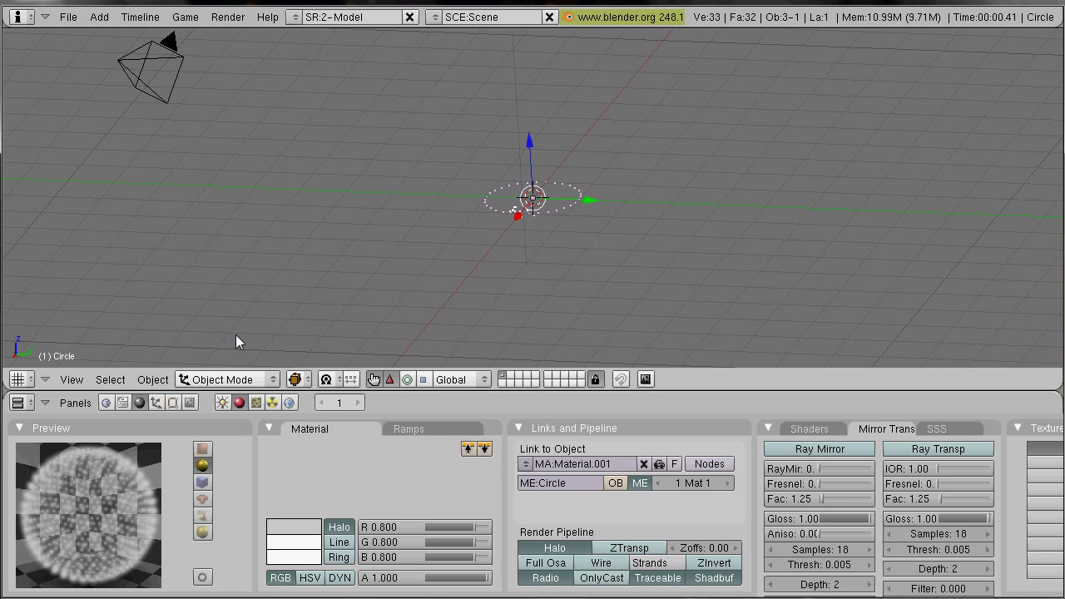
Step: Lower the halo material's alpha to 0.015
left_click(380, 582)
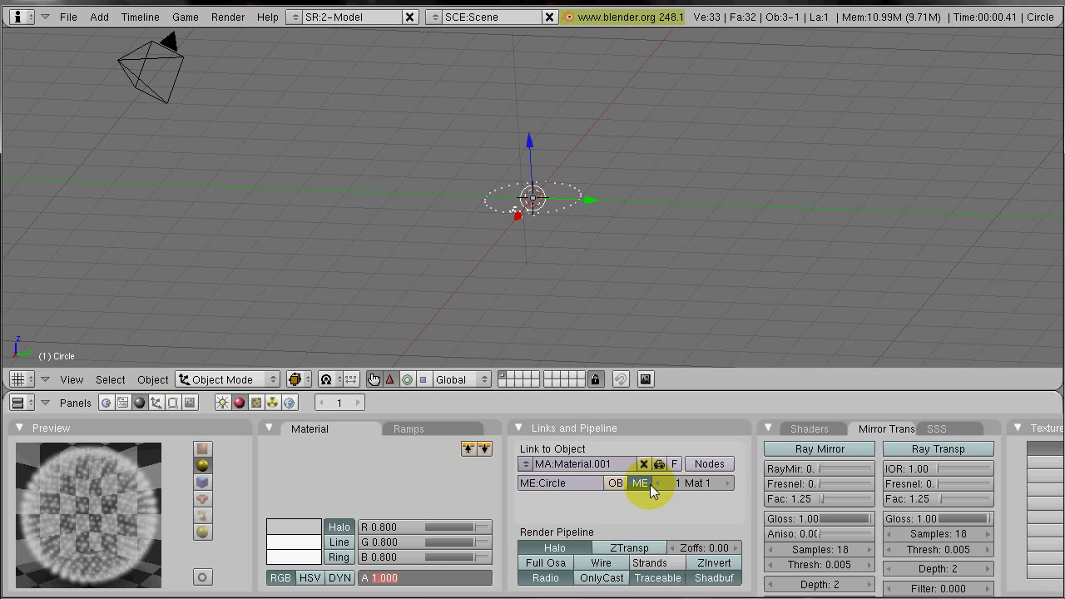
key("BackSpace")
type("0")
type(".015")
key("Return")
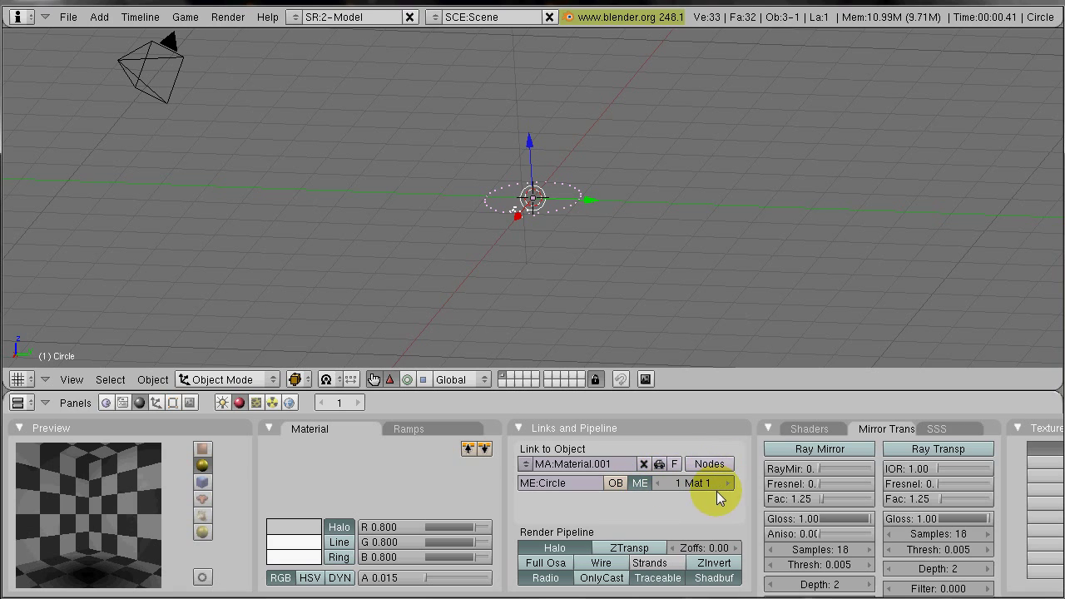
Step: Set the halo shader to HaloSize 0.185, Hard 127 and Add 1.000
left_click(810, 429)
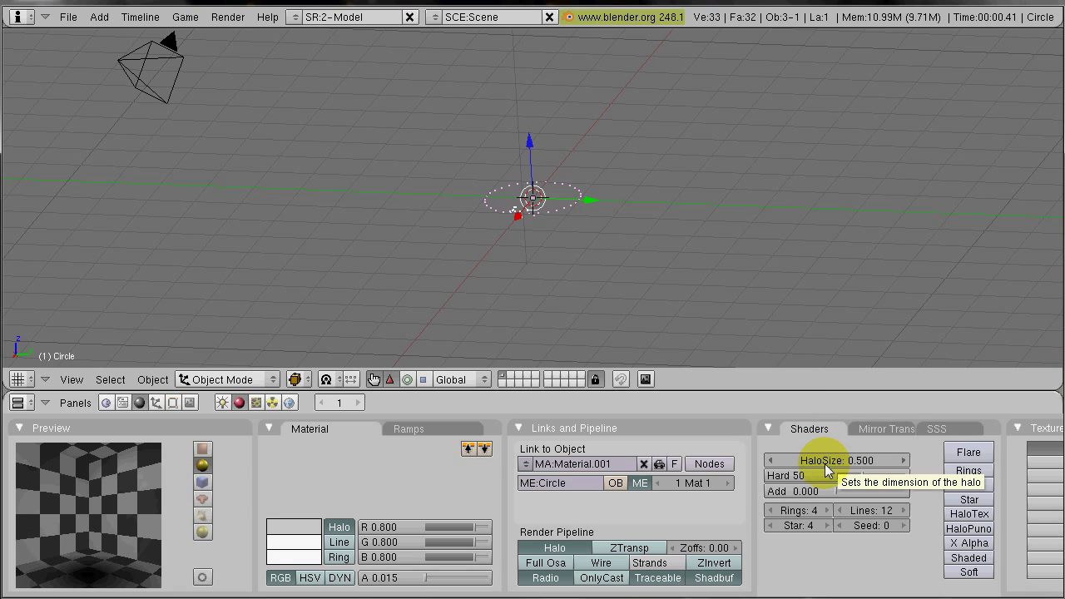
left_click(825, 462)
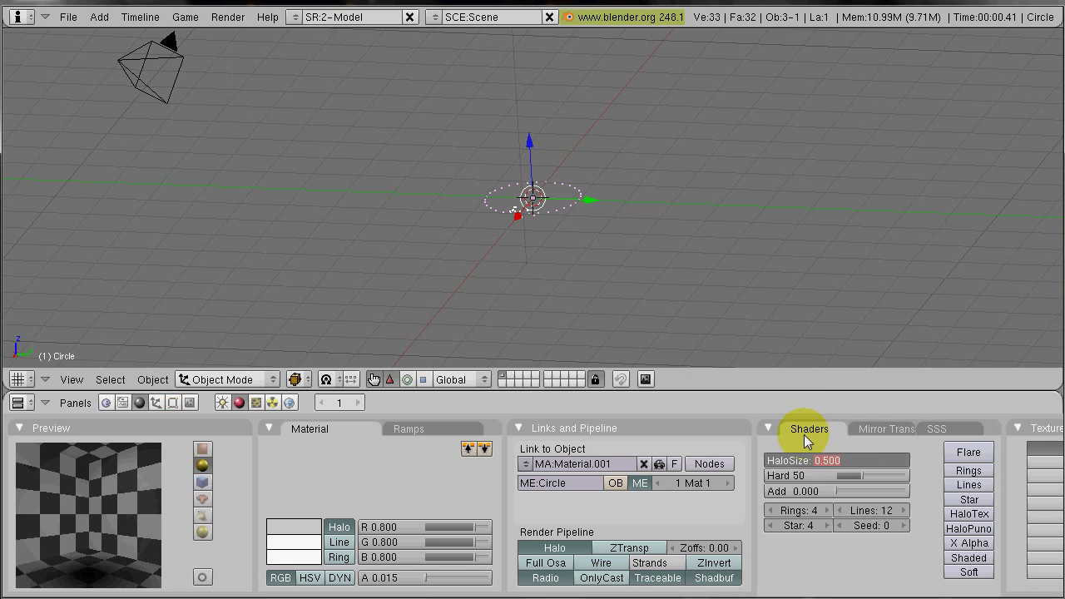
key("BackSpace")
key("Return")
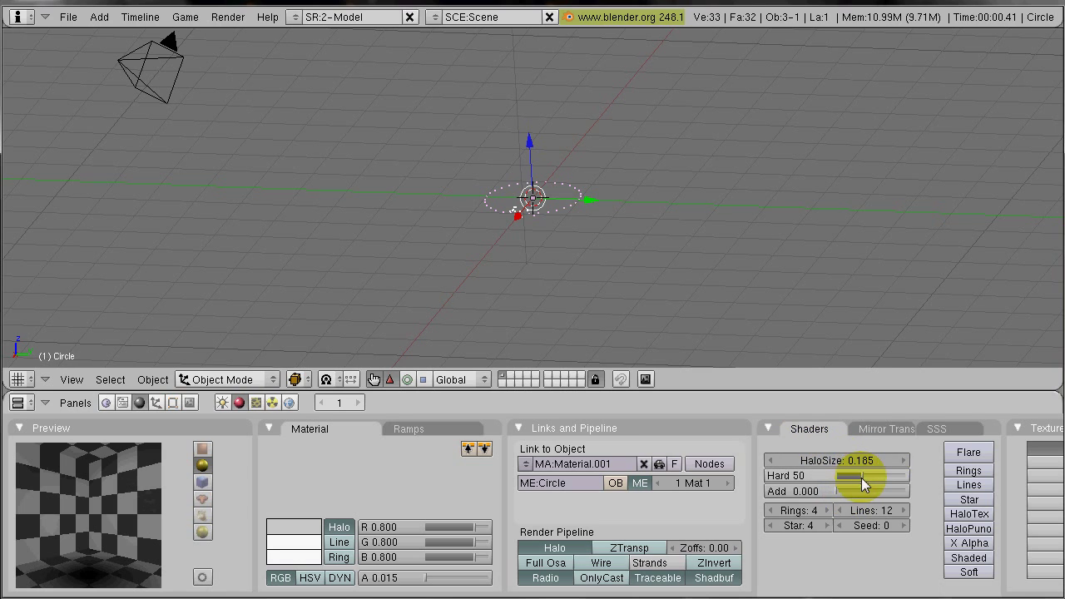
left_click_drag(861, 478, 925, 474)
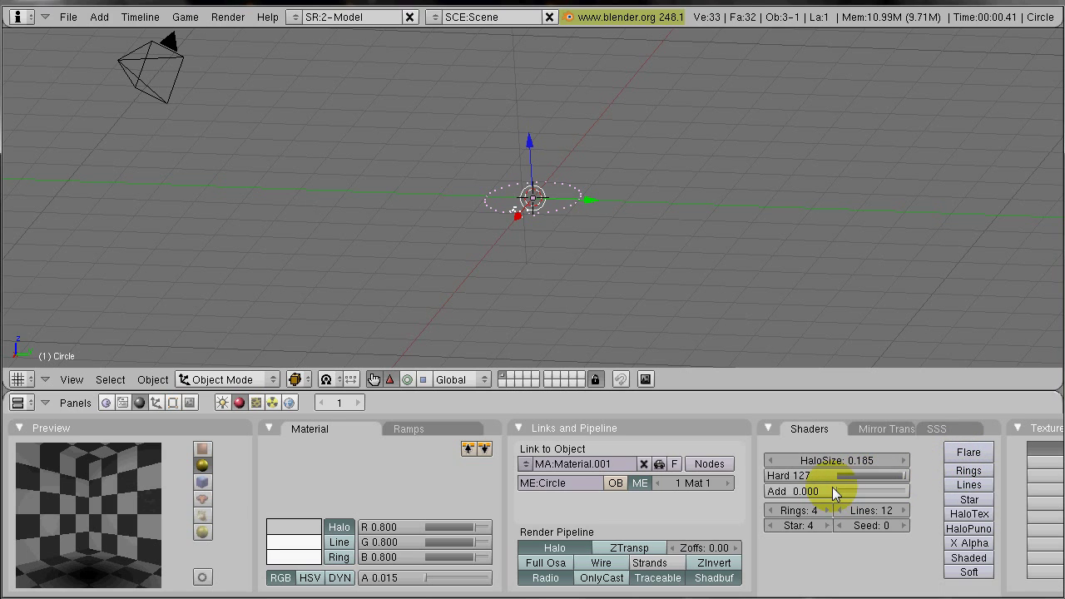
left_click_drag(834, 487, 929, 503)
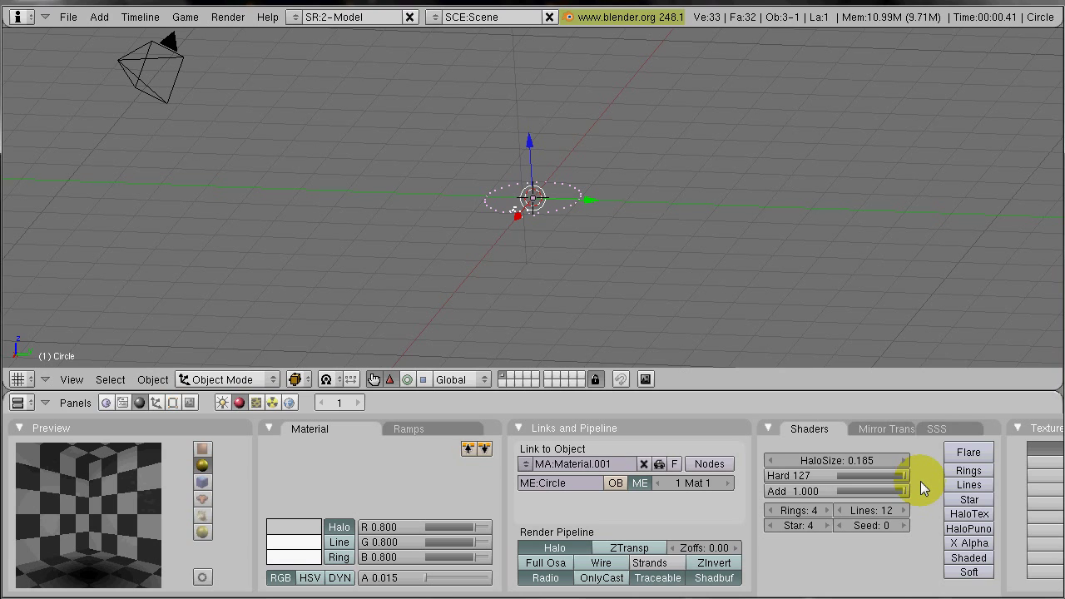
Step: Turn on the halo's soft edges, extreme alpha and HaloTex options
left_click(968, 572)
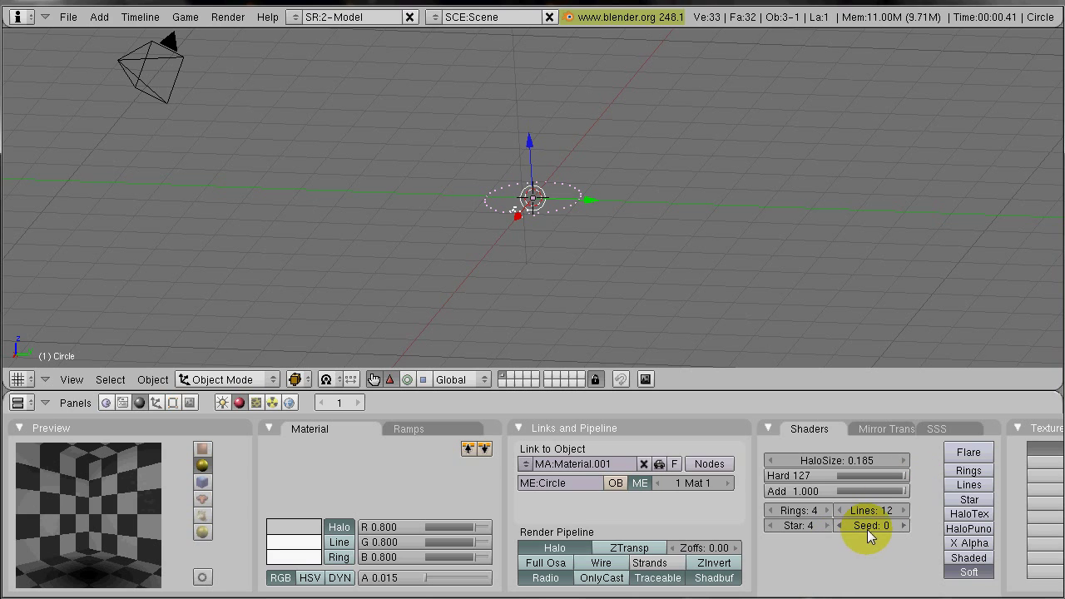
left_click(978, 545)
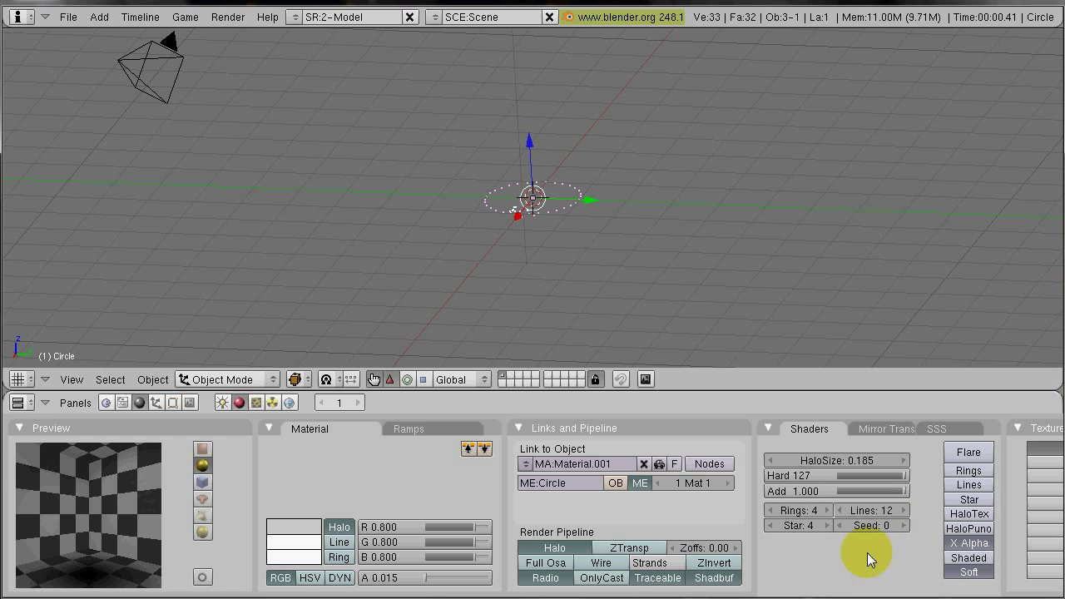
left_click(949, 515)
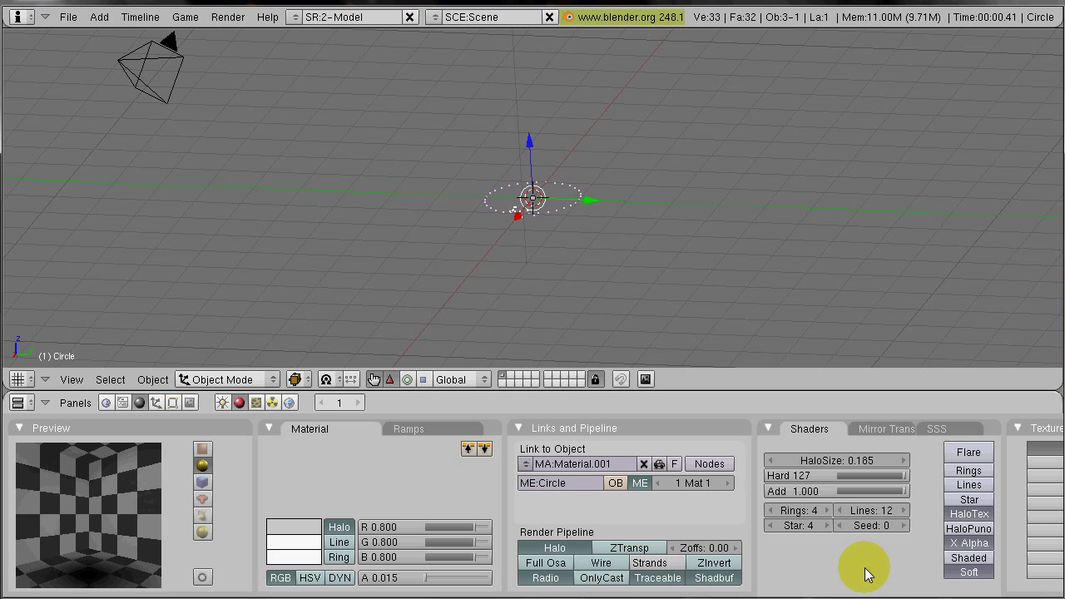
middle_click_drag(874, 567, 645, 574)
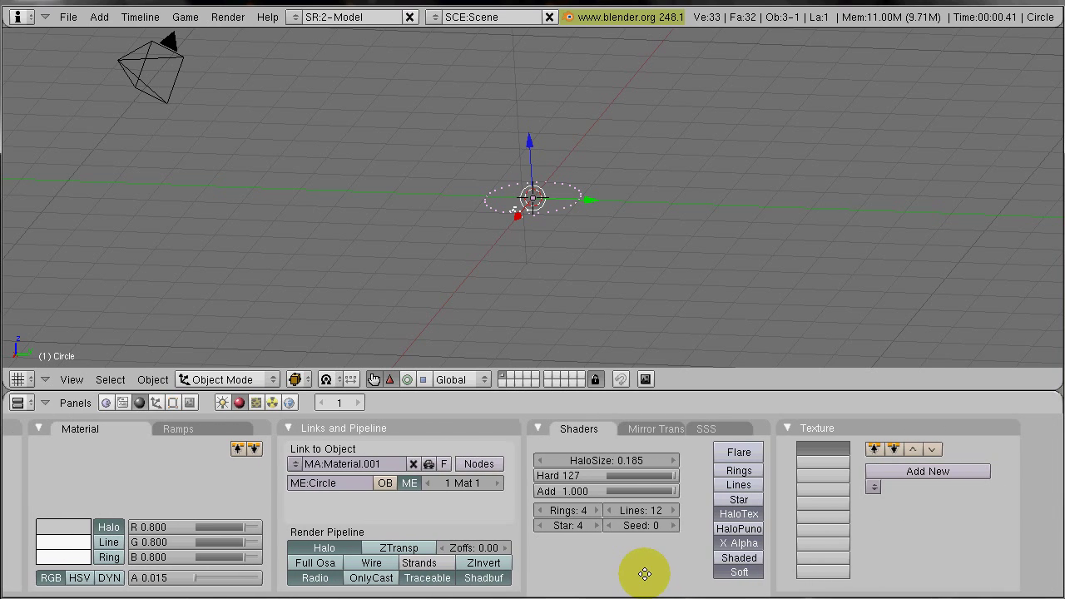
Step: Add new texture Tex.001 as Clouds with NoiseSize 0.150 and NoiseDepth 6
left_click(927, 471)
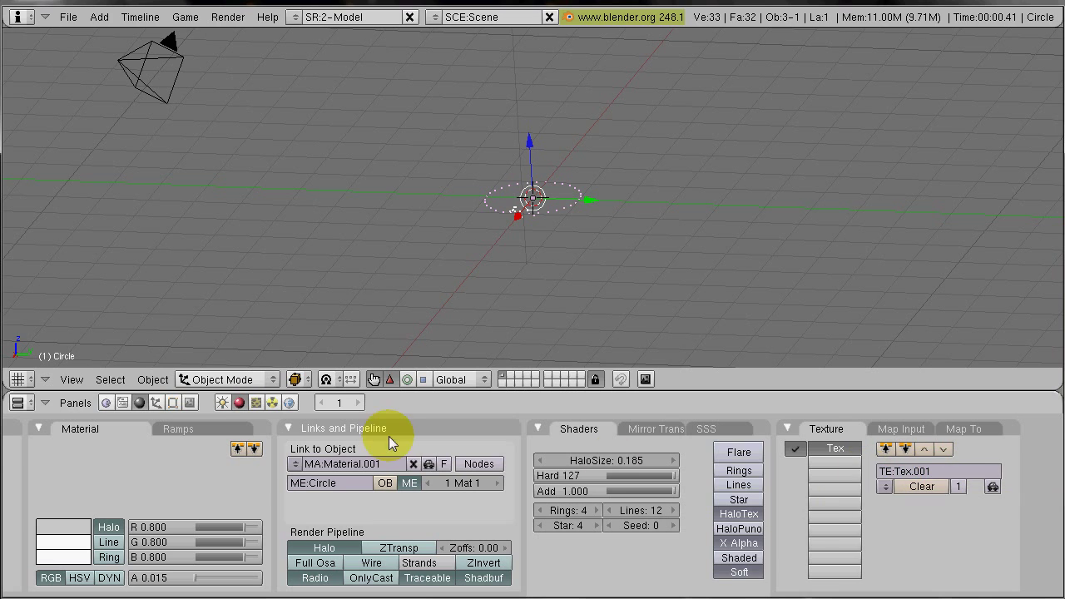
left_click(252, 405)
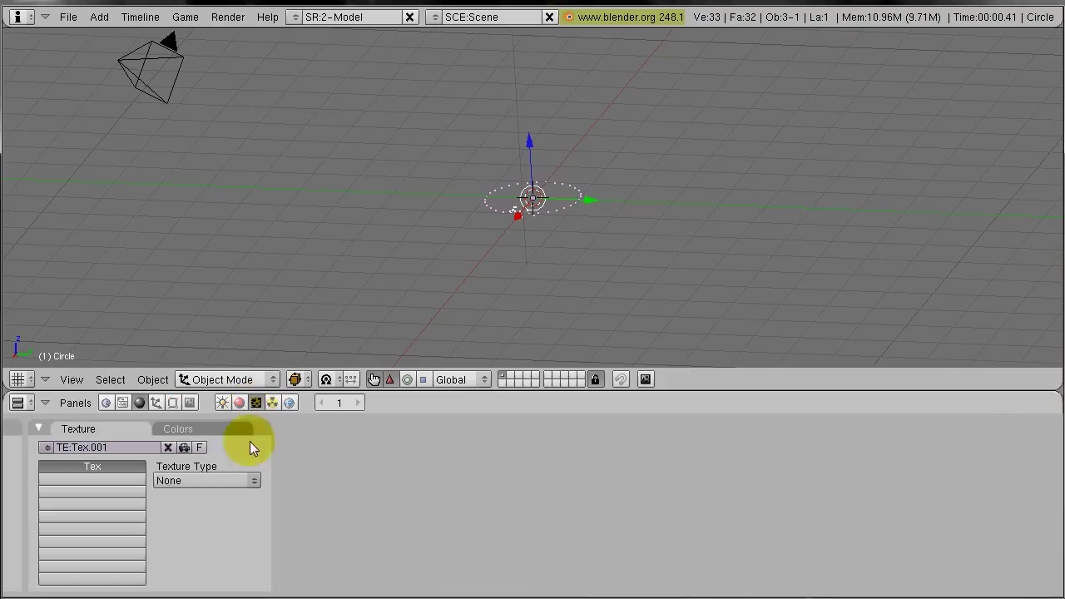
left_click(233, 479)
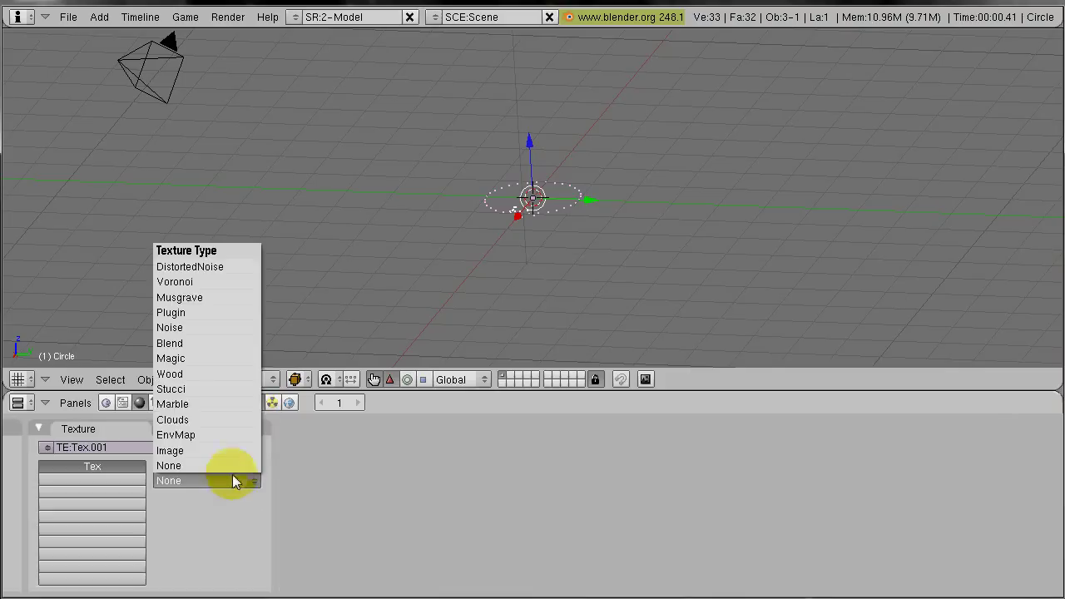
left_click(238, 419)
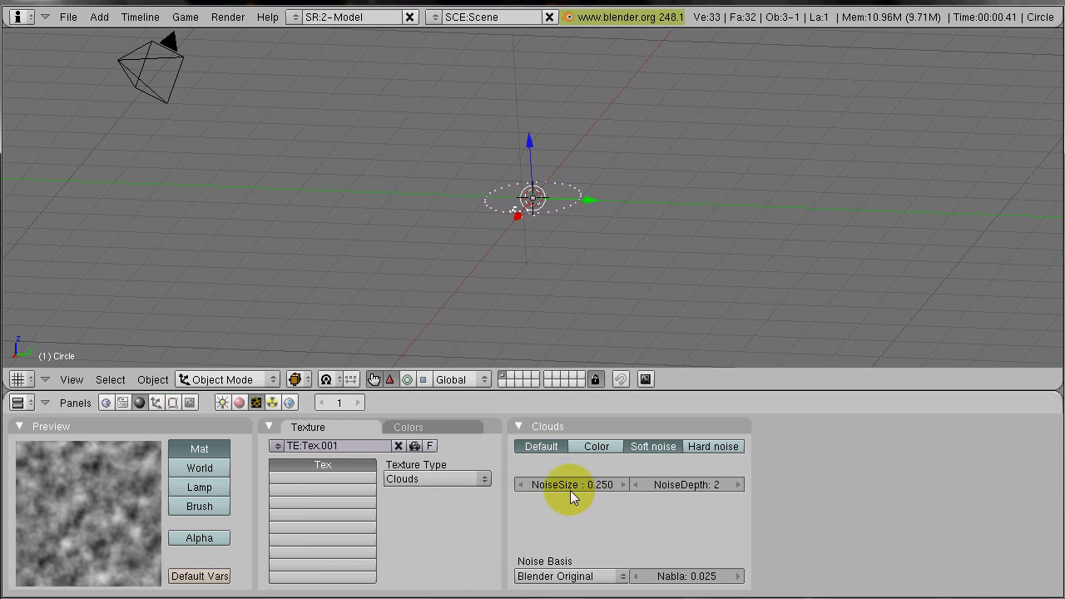
left_click(520, 485)
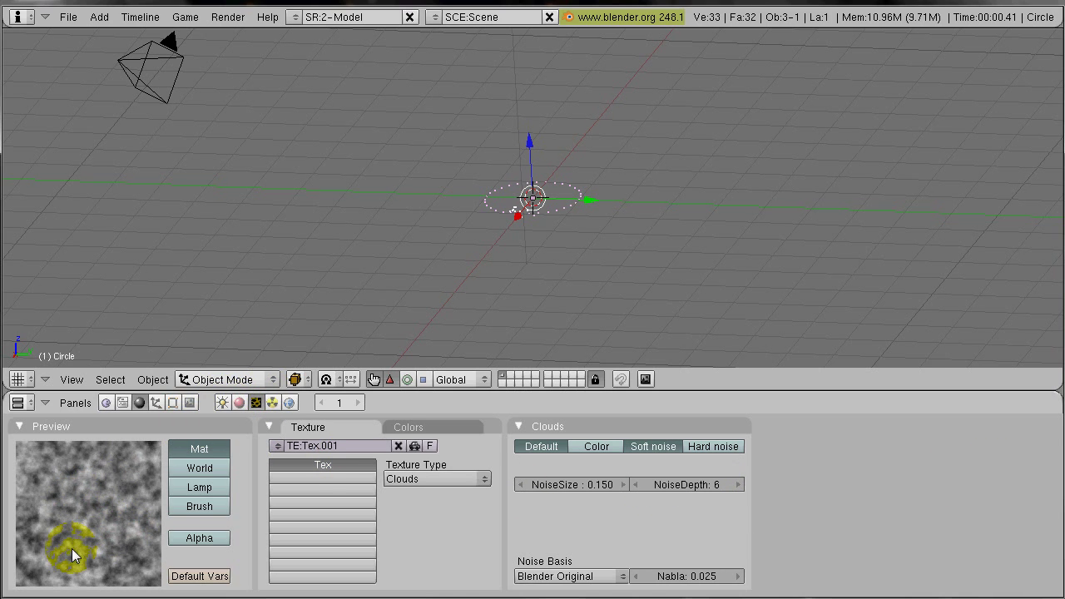
Step: Set the halo colour to yellow (R 1, G 1, B 0)
left_click(241, 403)
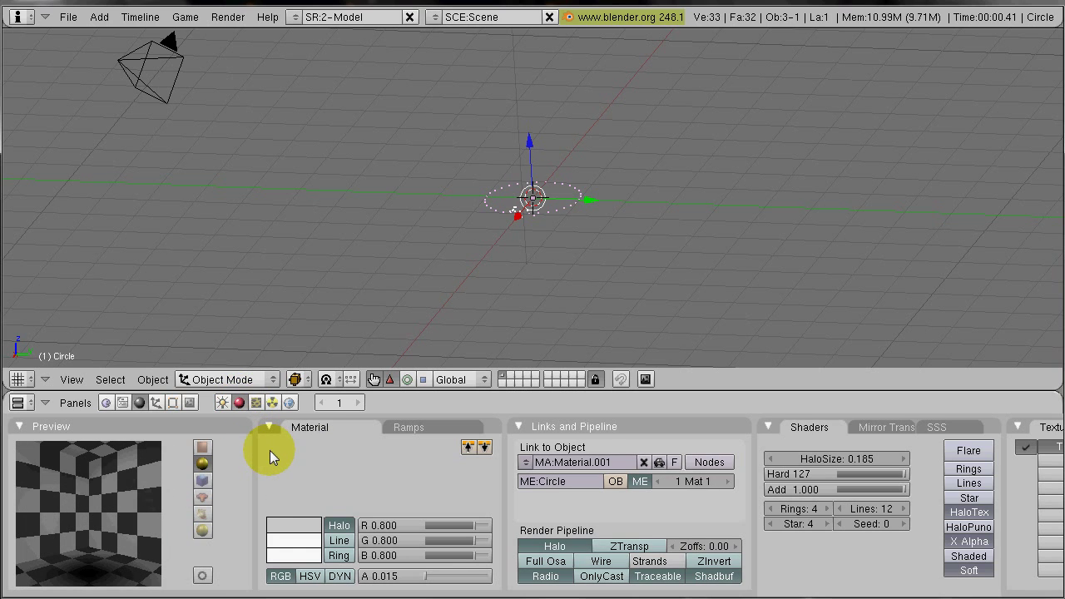
left_click(289, 525)
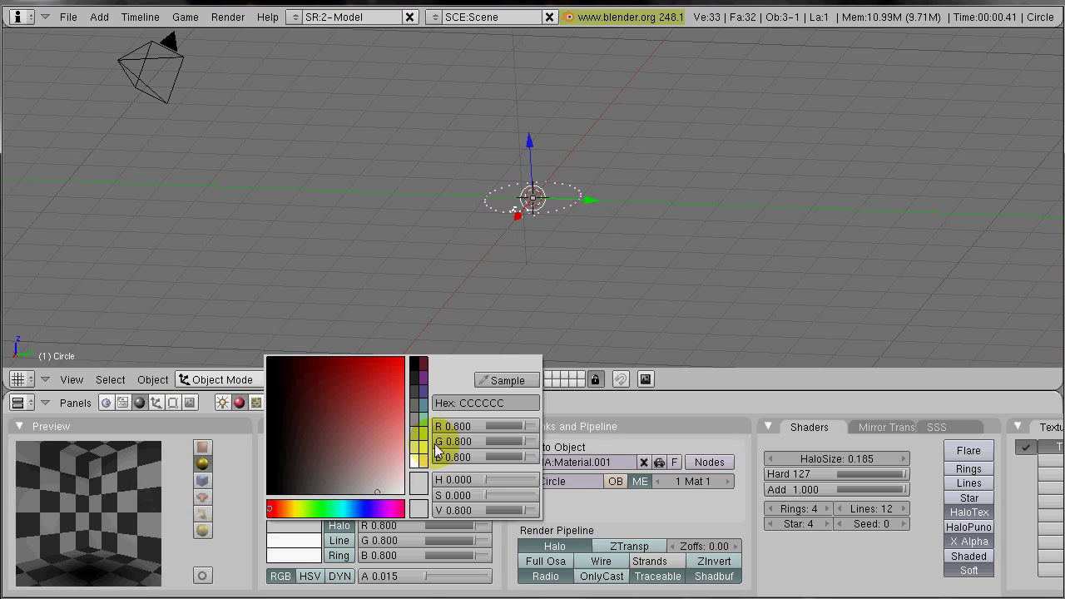
left_click_drag(524, 426, 421, 457)
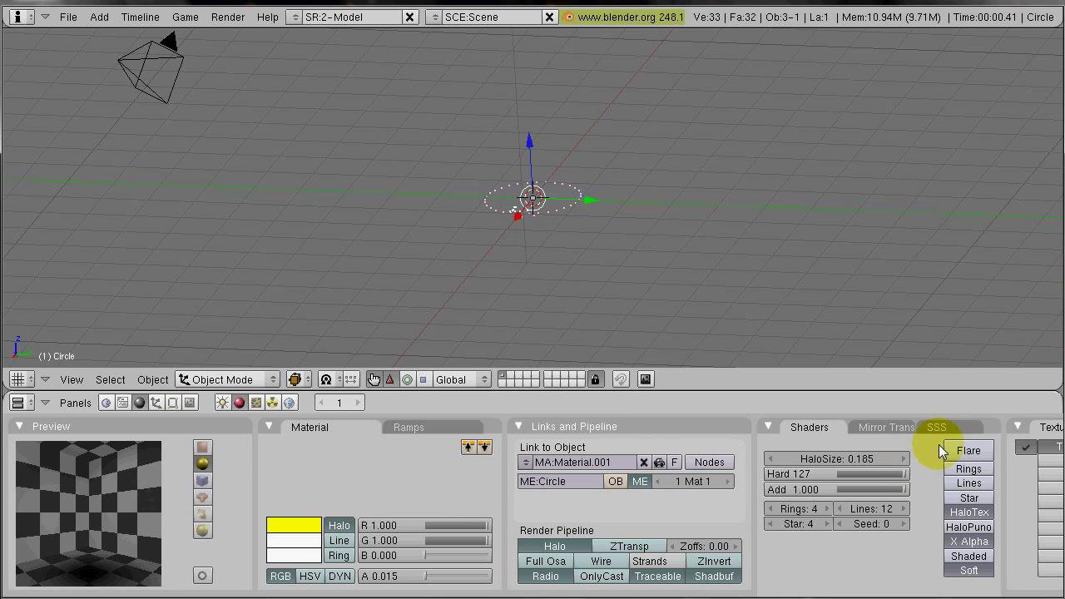
Step: Change the Clouds texture's Map To colour from magenta to pure red
middle_click_drag(841, 554, 563, 552)
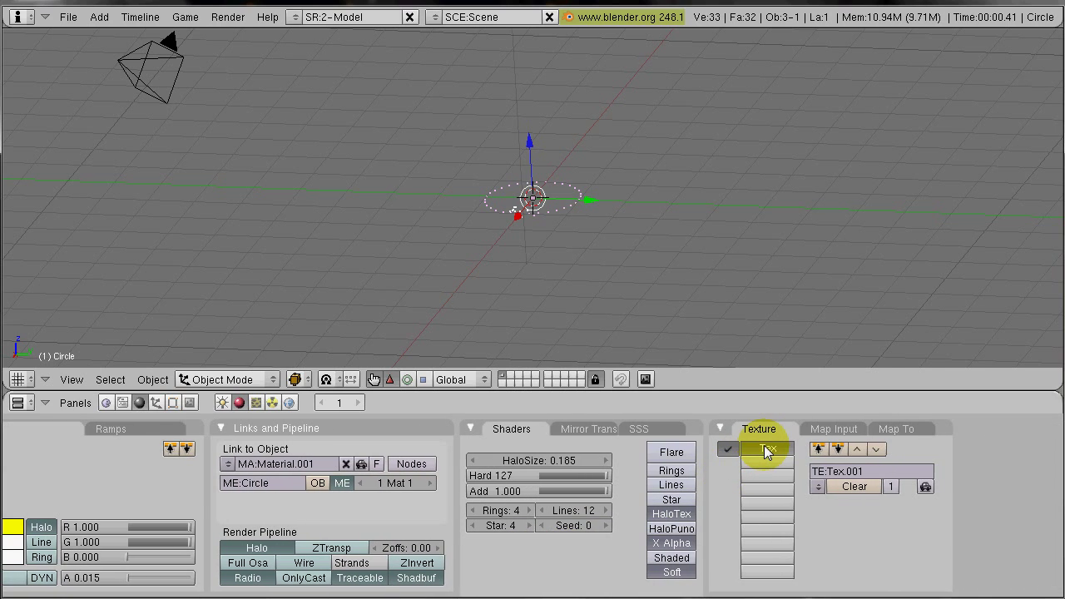
left_click(897, 430)
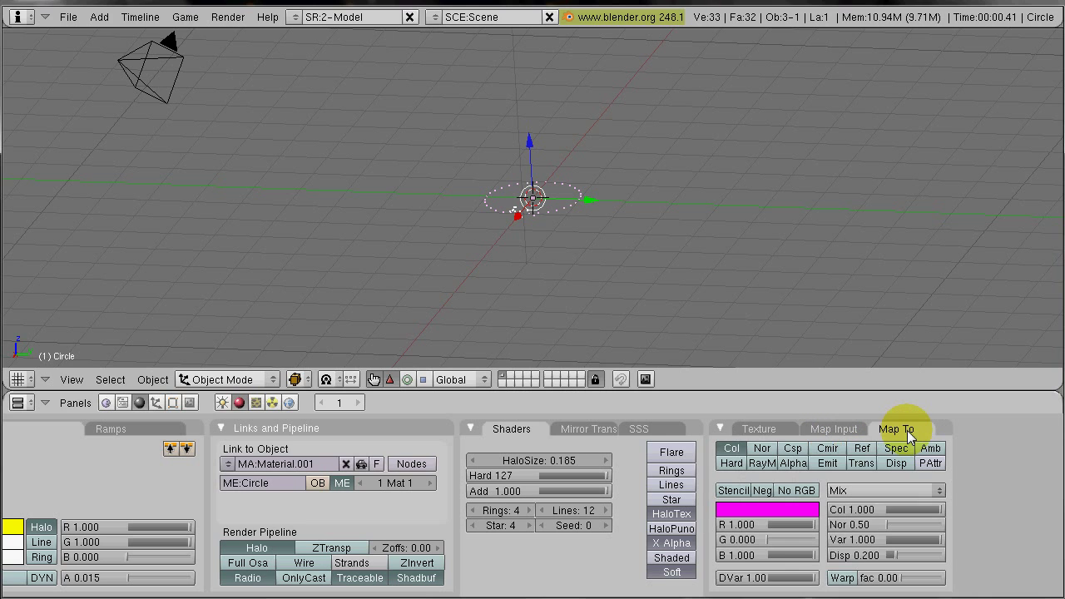
left_click(794, 508)
left_click_drag(626, 490, 518, 509)
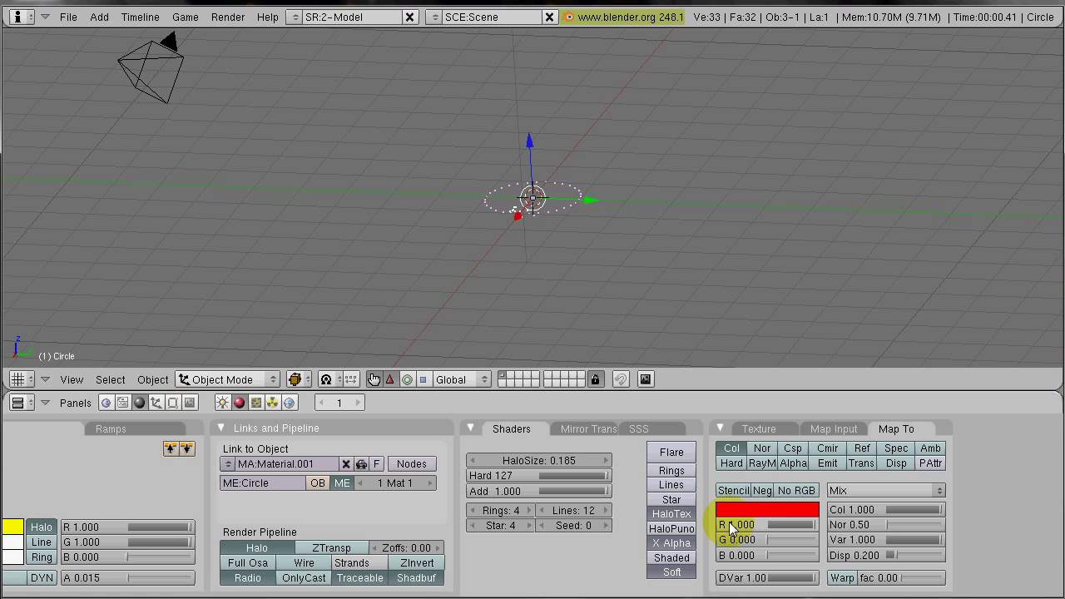
middle_click_drag(473, 542, 791, 571)
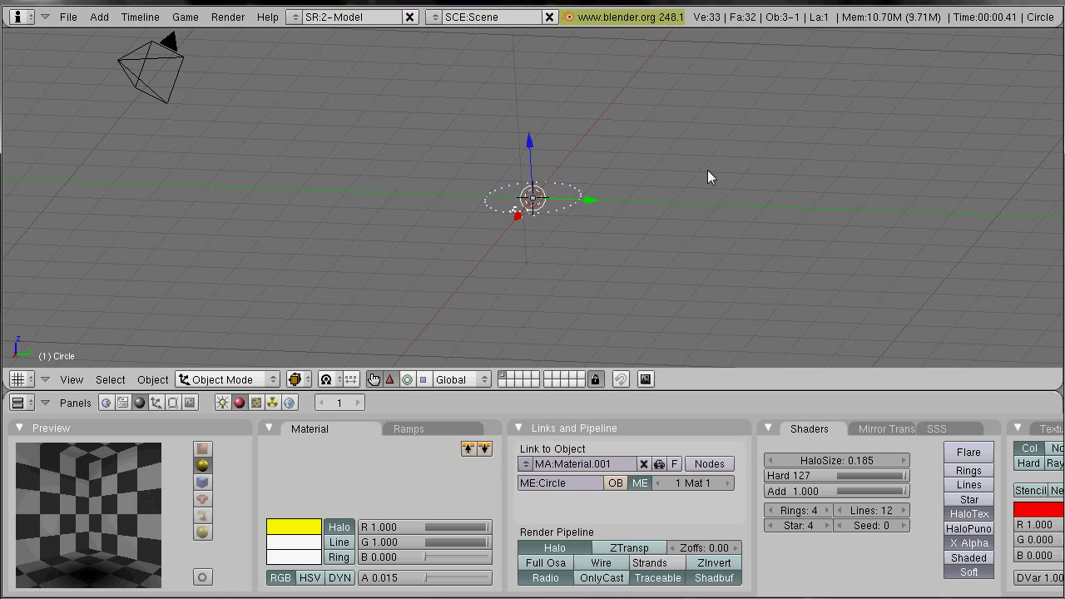
Step: Play to frame 131, test-render the orange flame on blue, then close the render
key("alt+a")
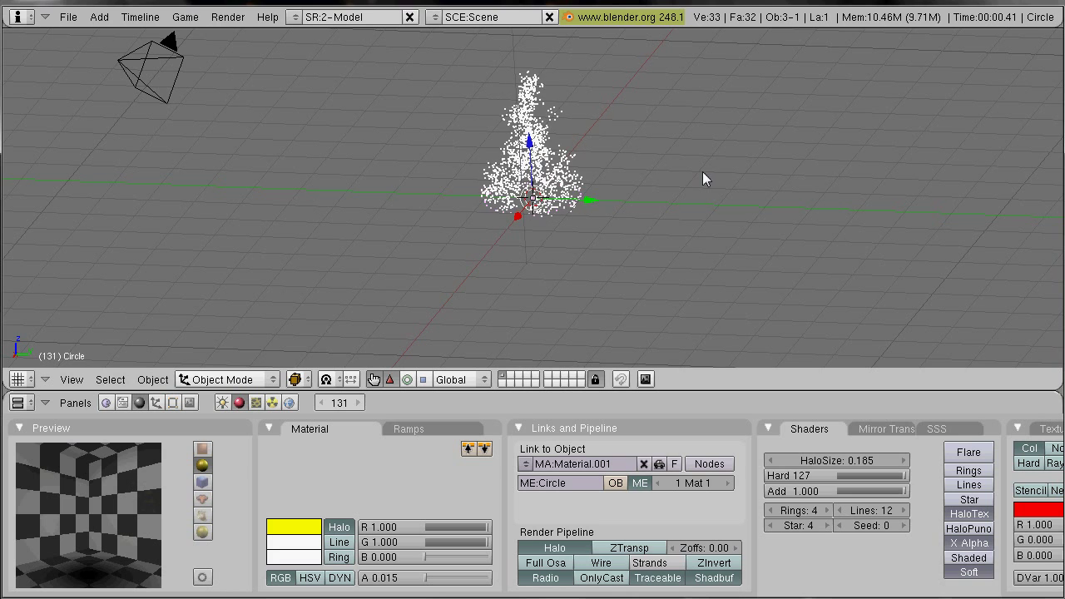
key("F12")
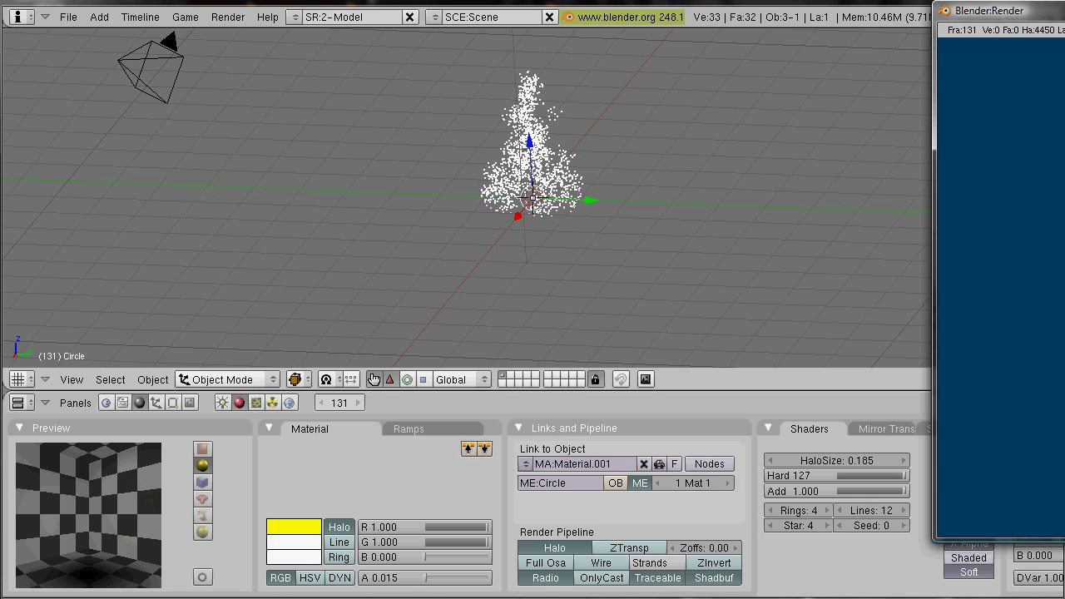
left_click_drag(999, 10, 612, 26)
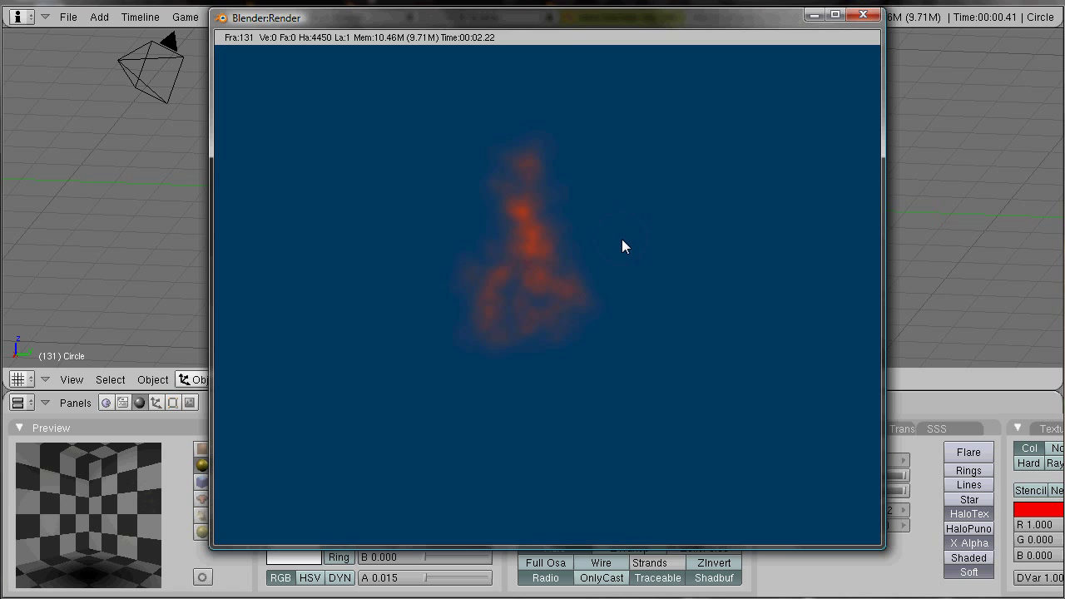
left_click(863, 14)
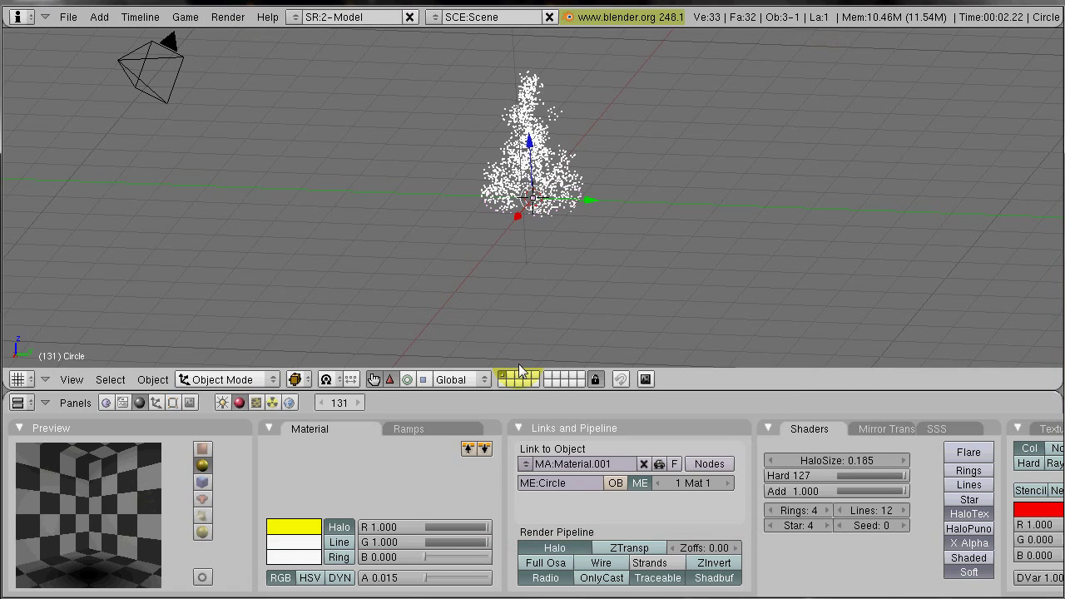
Step: Set the world horizon colour to black (HoR, HoG, HoB 0.000)
left_click(288, 403)
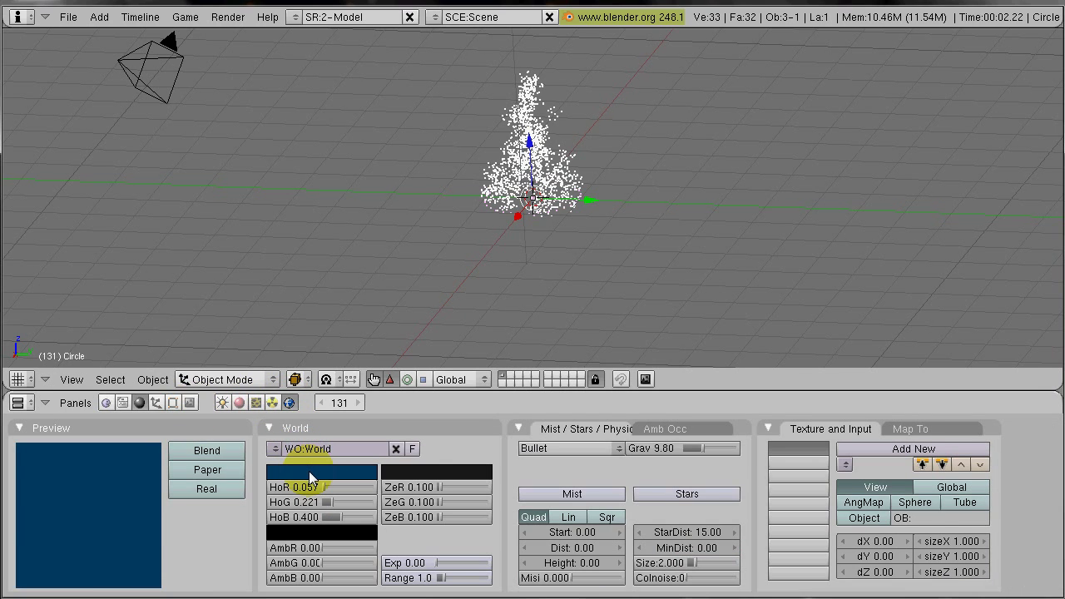
left_click(308, 472)
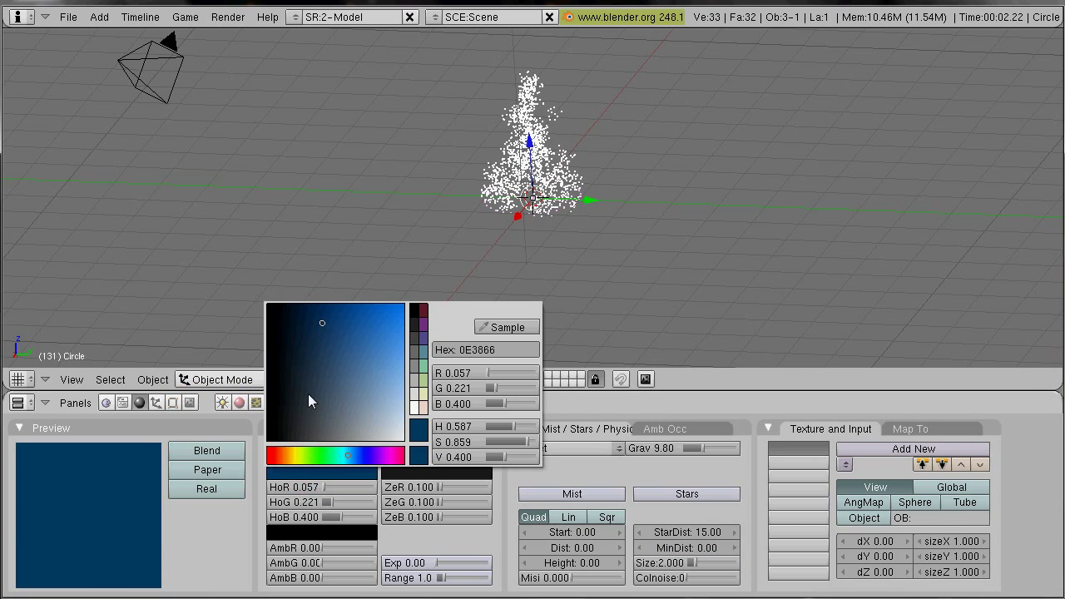
left_click_drag(322, 320, 239, 285)
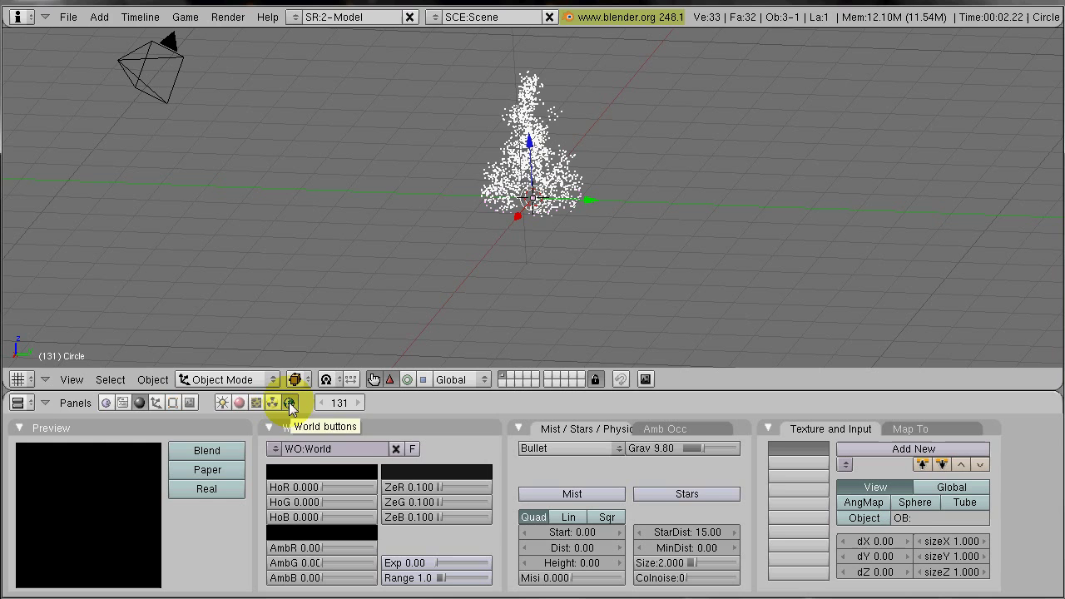
left_click(298, 470)
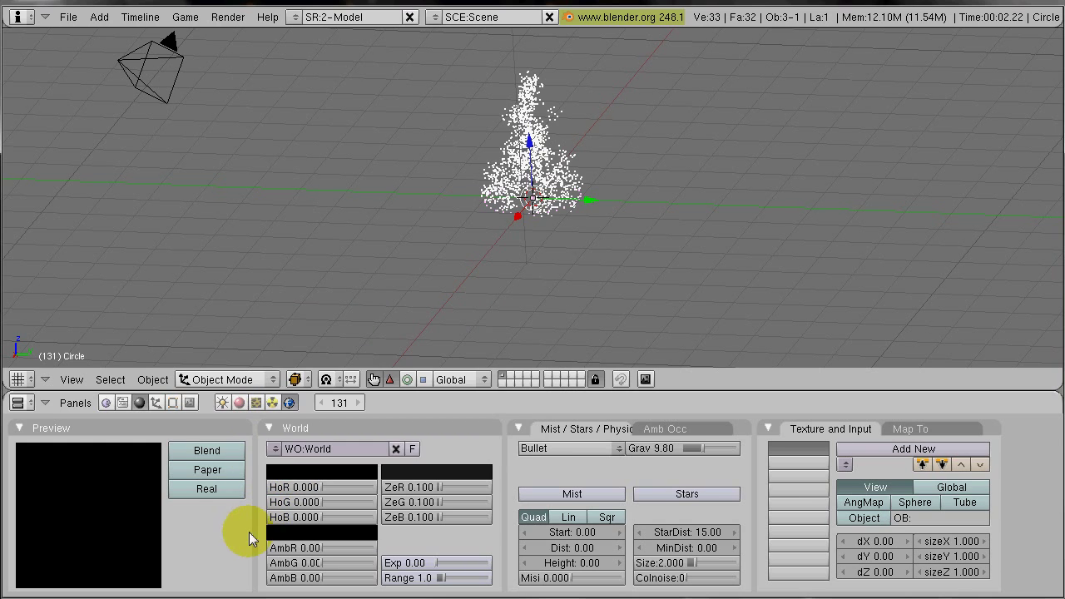
Step: Re-render frame 131 and centre the render window to view the flame on black
key("F12")
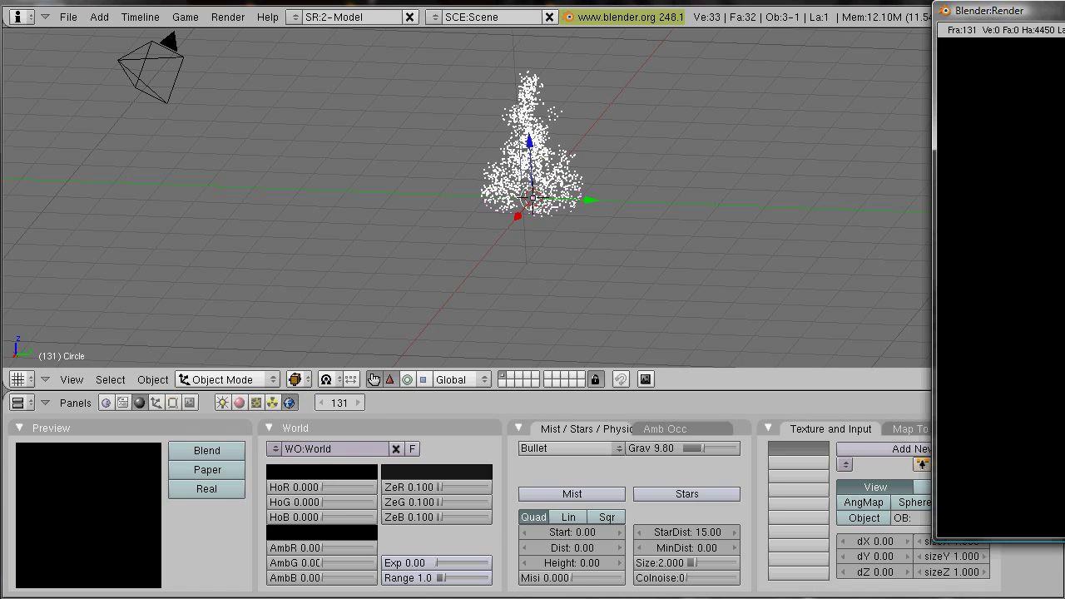
left_click_drag(1061, 10, 399, 53)
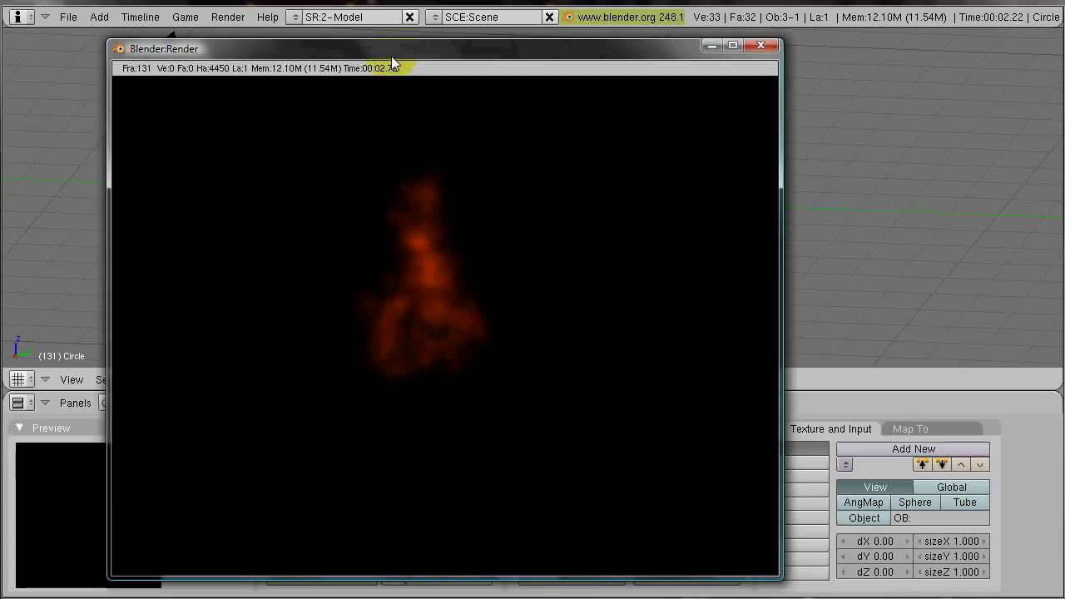